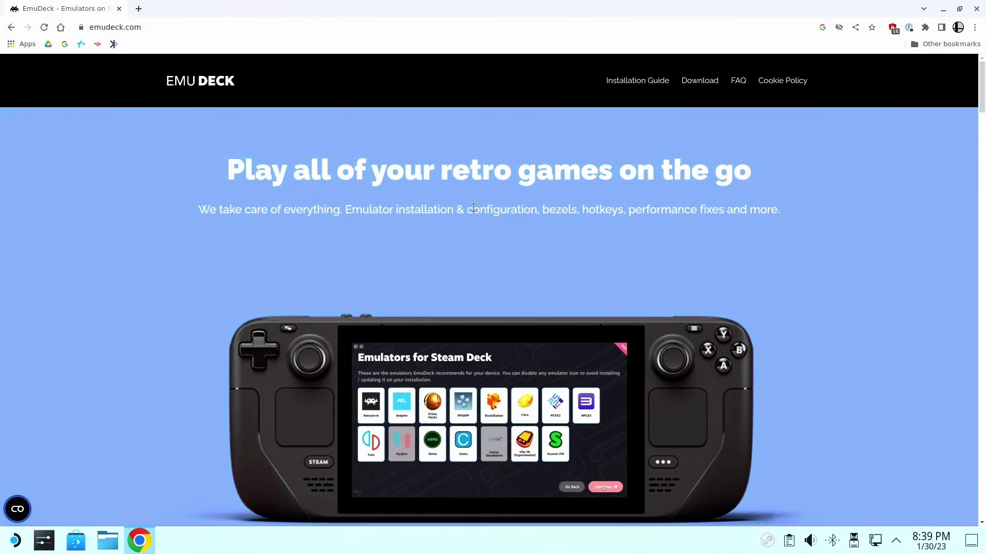
Look through the EmuDeck homepage for supported systems, standard hotkeys, installation features and planned platforms.
scroll(474, 207, down, 3)
scroll(476, 212, down, 8)
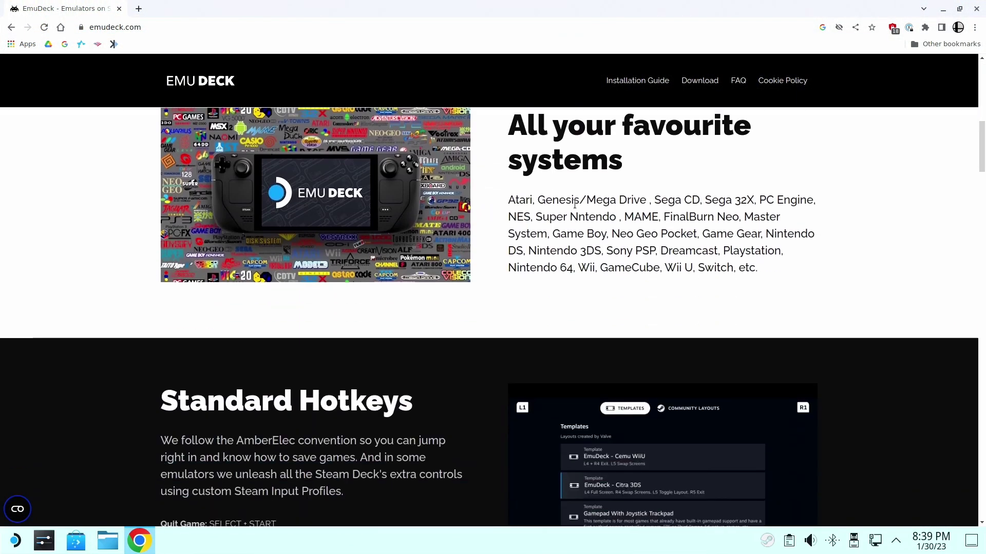
scroll(581, 254, down, 12)
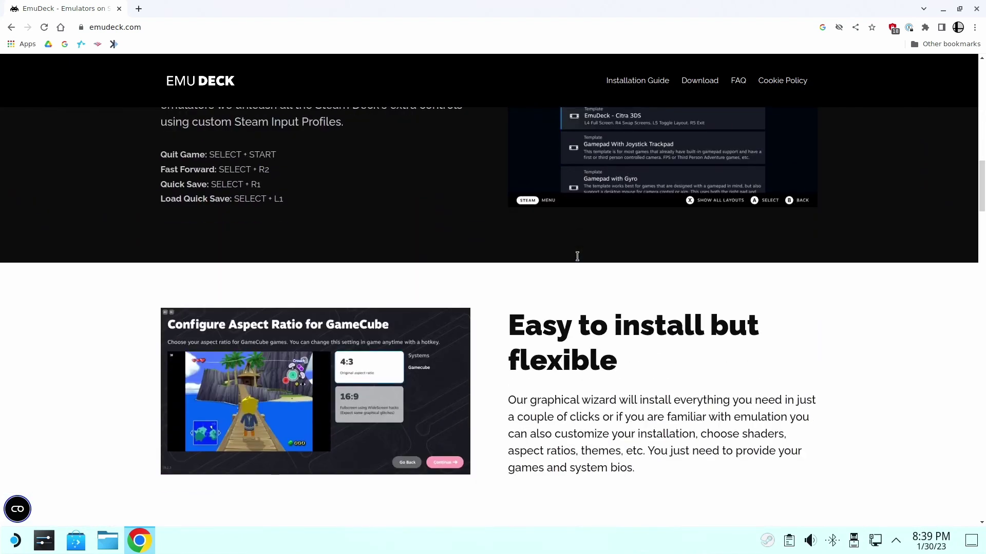
scroll(563, 265, down, 9)
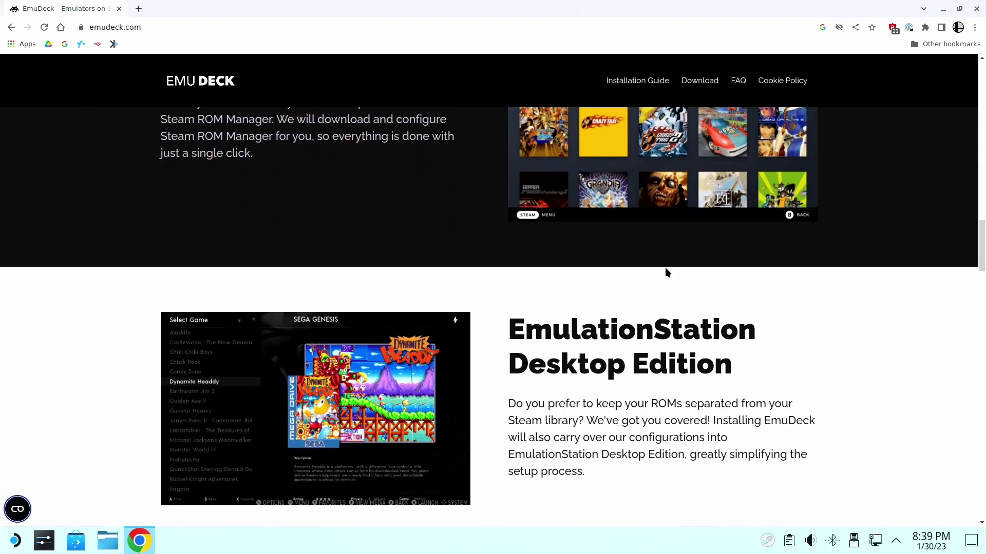
scroll(664, 268, down, 3)
scroll(665, 267, up, 3)
scroll(665, 267, down, 6)
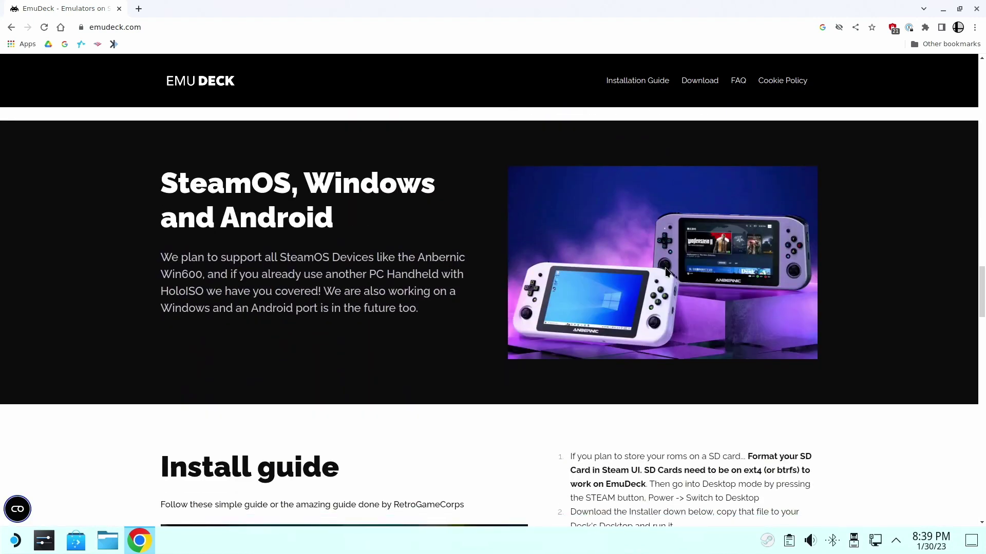
scroll(665, 268, up, 10)
scroll(666, 267, up, 20)
scroll(667, 269, up, 12)
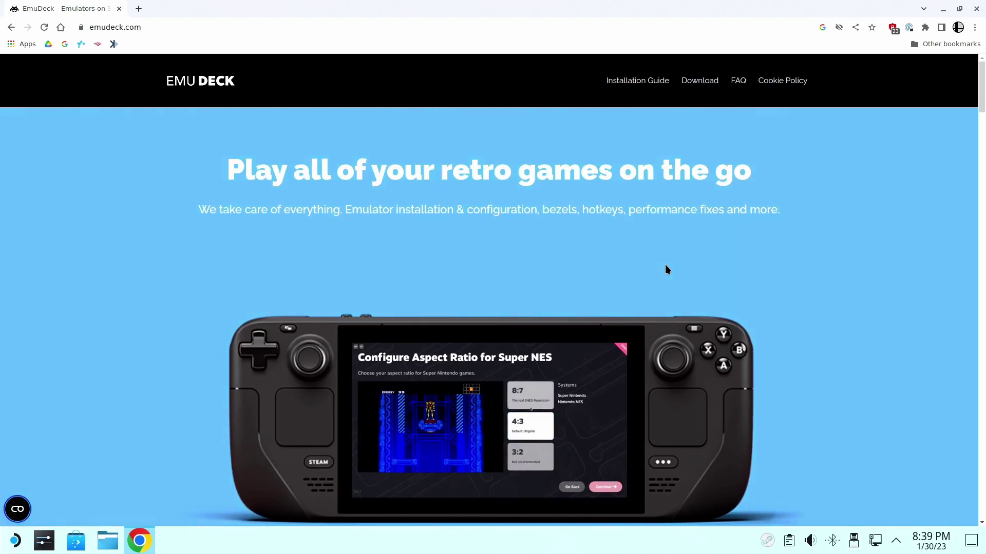
Download the EmuDeck installer from the site's download section and acknowledge the notice about copying it to the desktop.
click(700, 82)
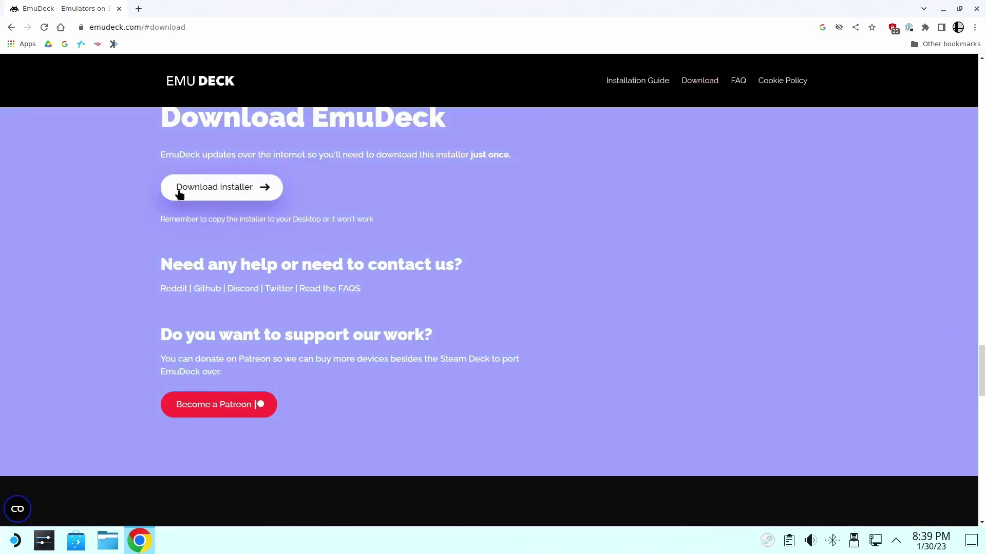
click(210, 194)
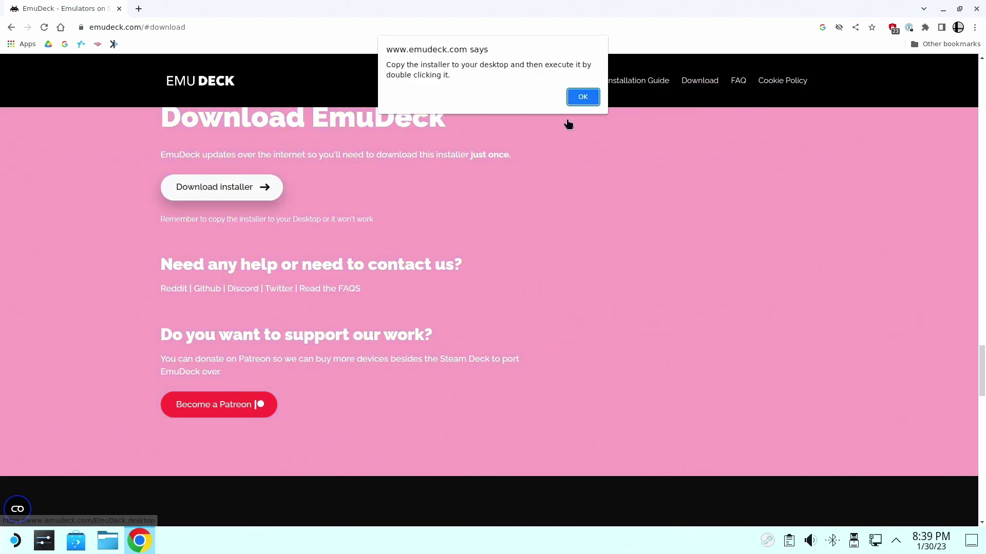
click(582, 99)
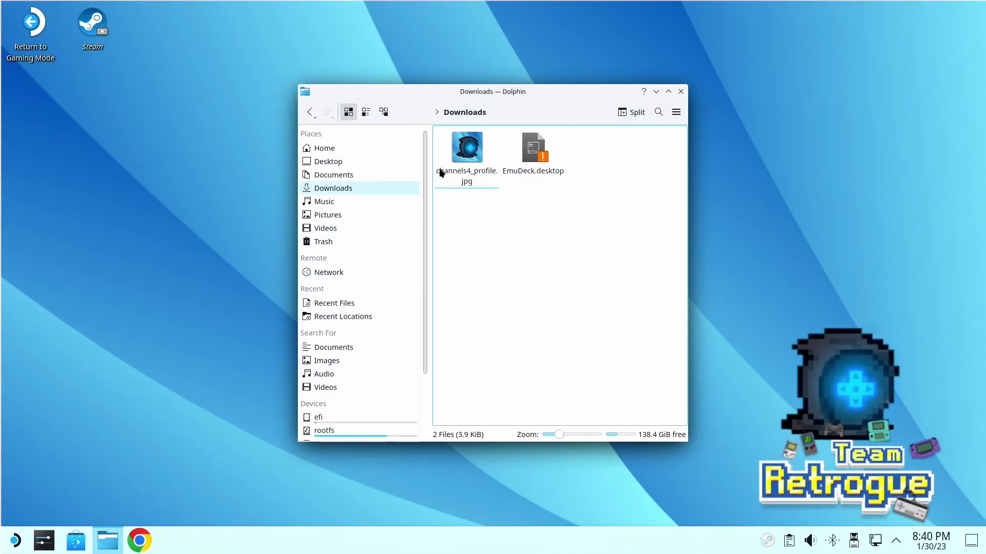
Move EmuDeck.desktop from the Downloads folder to the desktop and run it, allowing the Install EmuDeck program to start.
drag(532, 149, 229, 23)
click(272, 30)
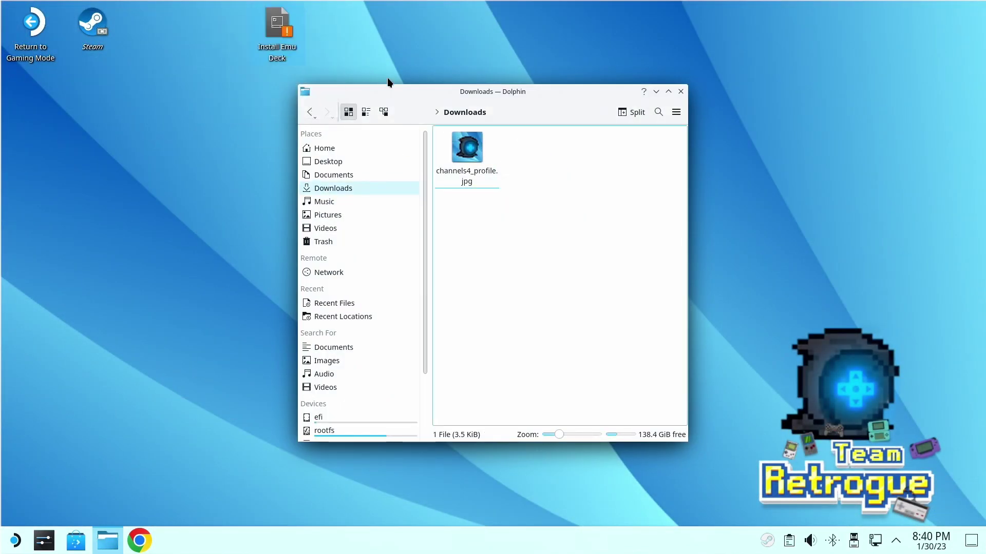
click(681, 91)
click(276, 28)
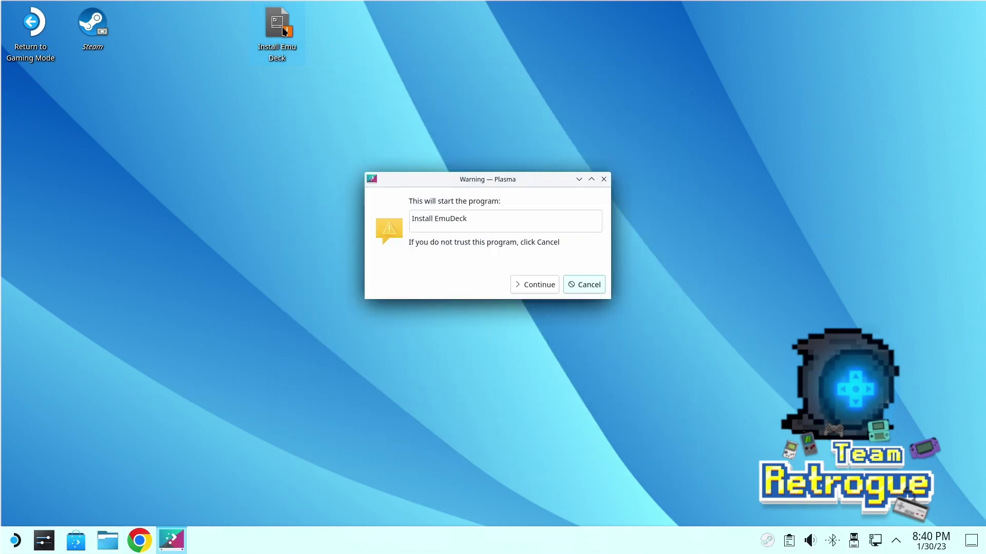
click(518, 285)
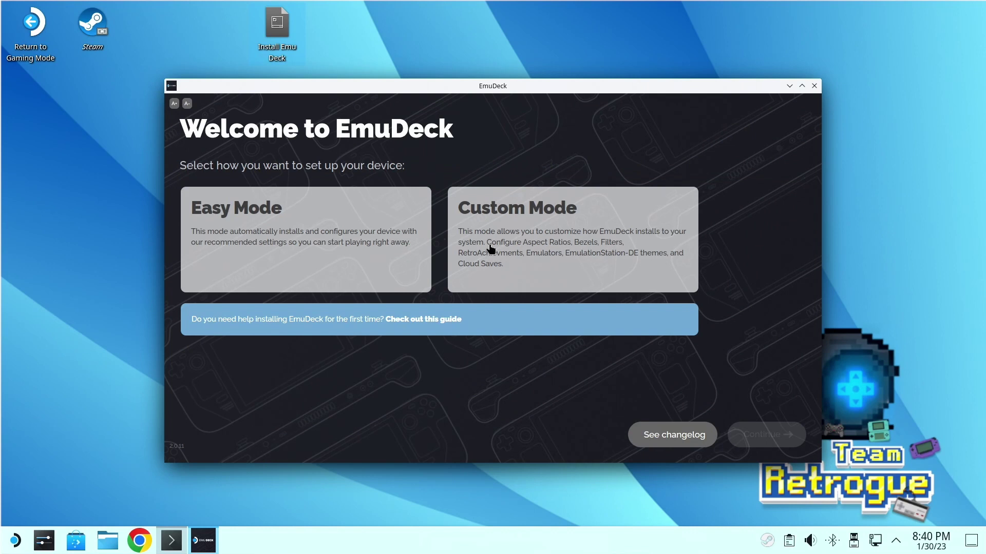
Set up the installation in Custom Mode with the SD Card as ROM directory and Steam Deck as the device.
click(516, 243)
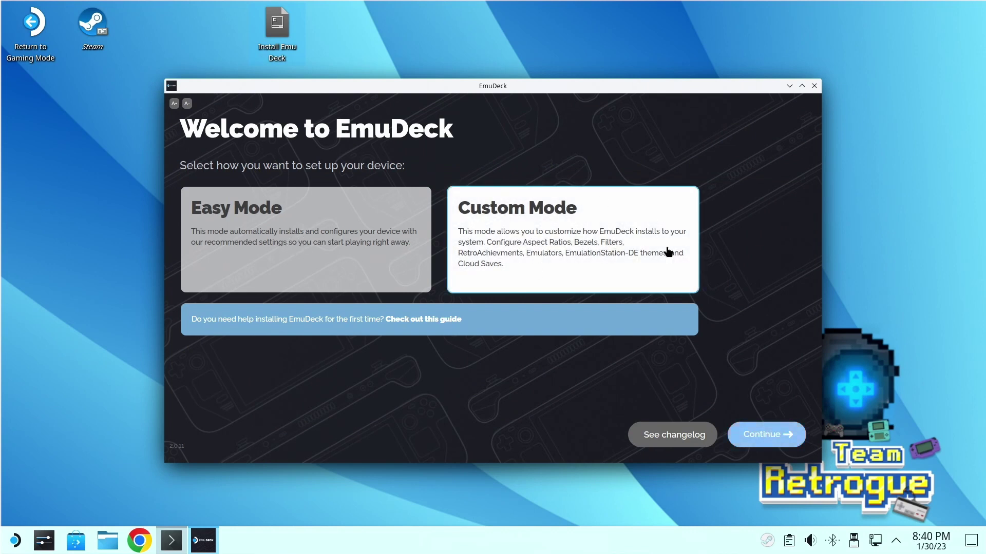
click(767, 441)
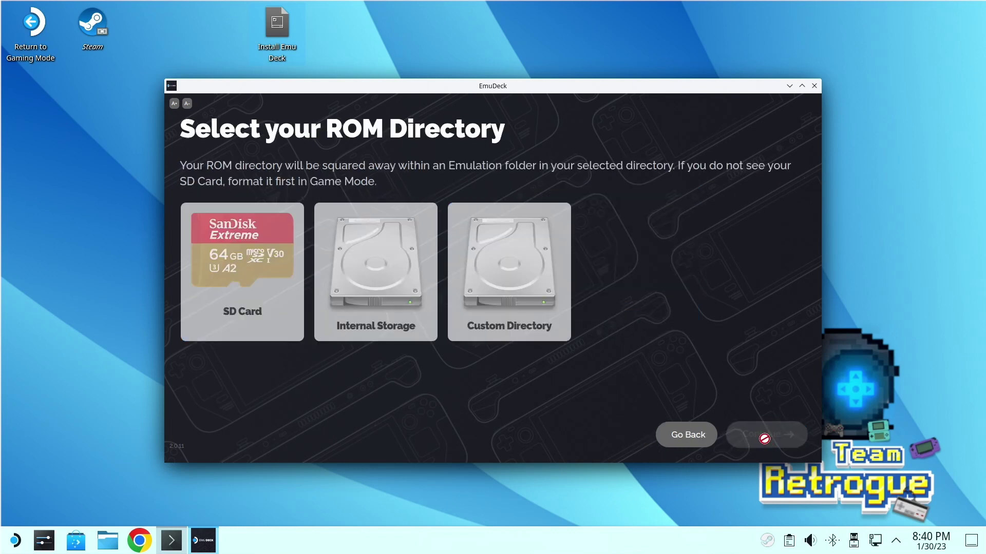
click(236, 269)
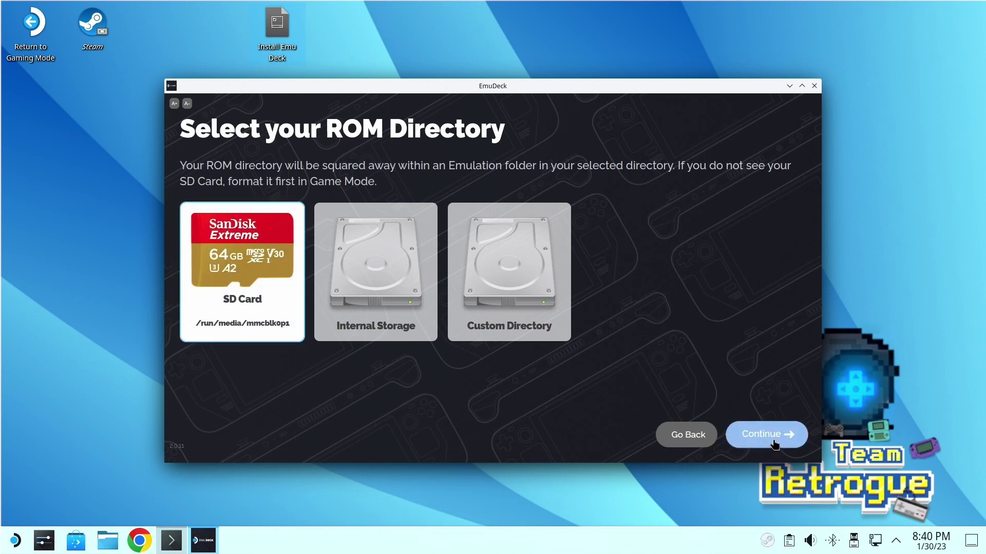
click(788, 435)
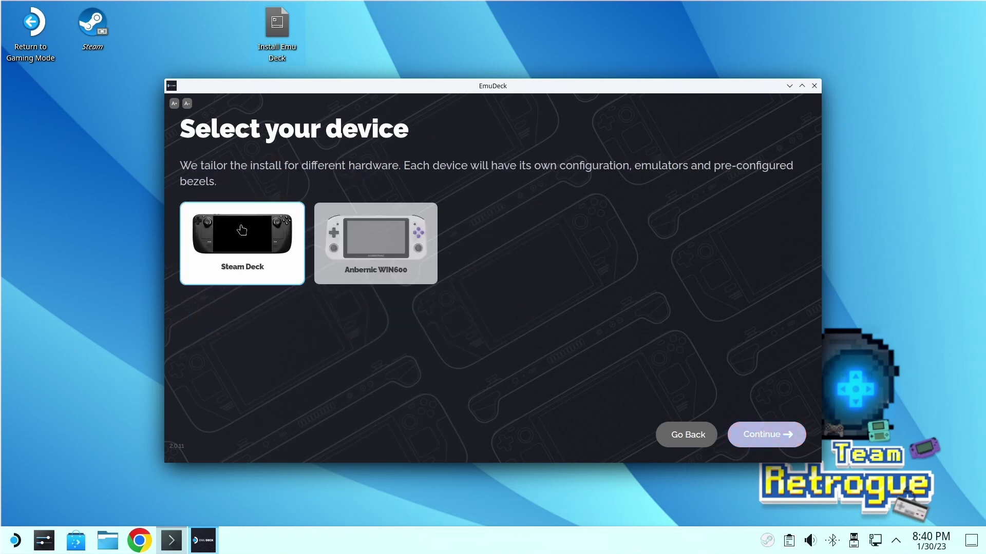
click(778, 434)
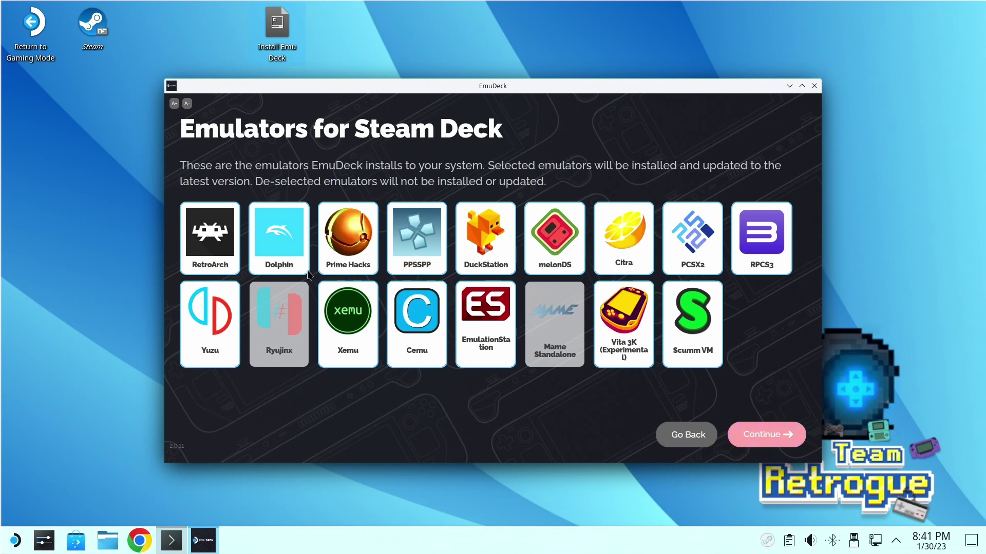
Exclude Xemu, Vita 3K and ScummVM from the emulators to install, and accept the default selection for configuration updates.
click(349, 329)
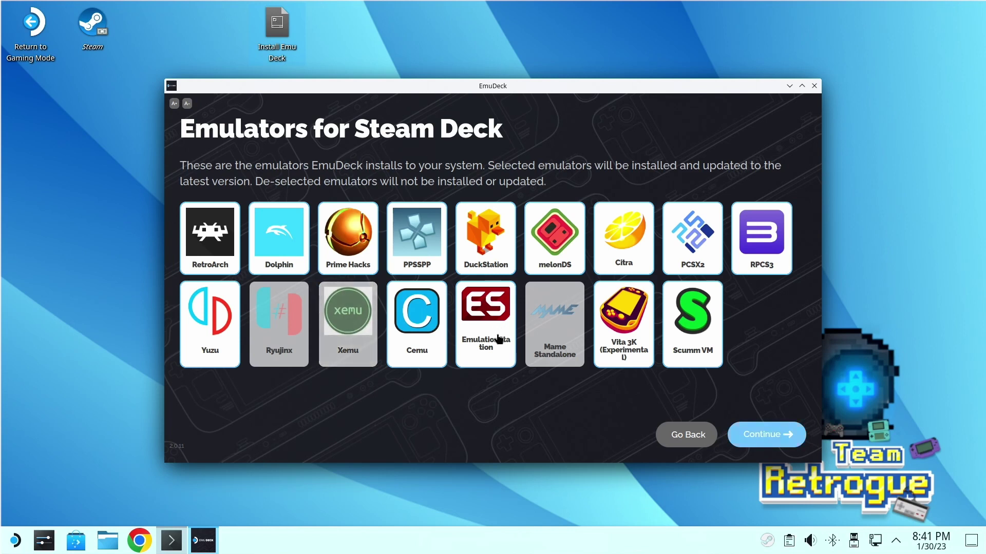
click(617, 324)
click(679, 323)
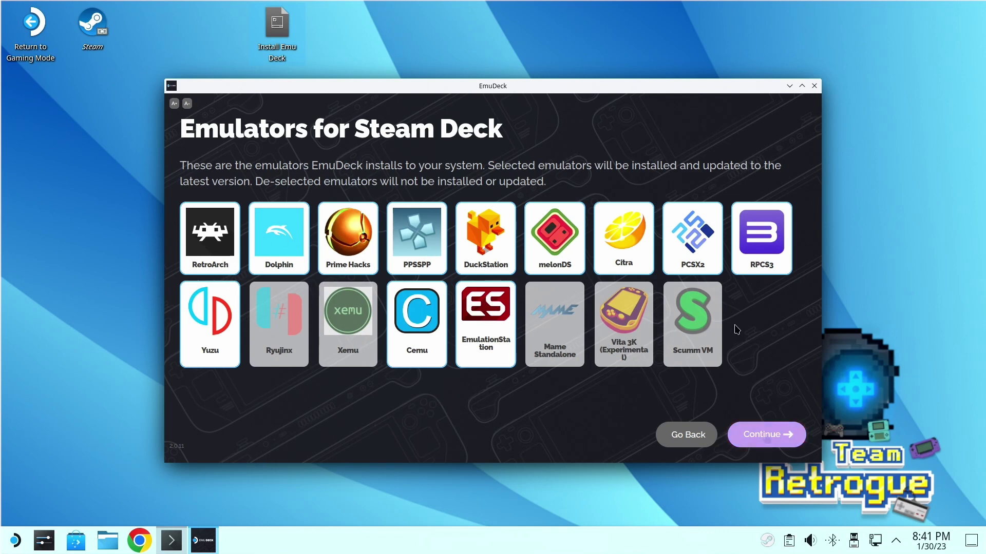
click(765, 435)
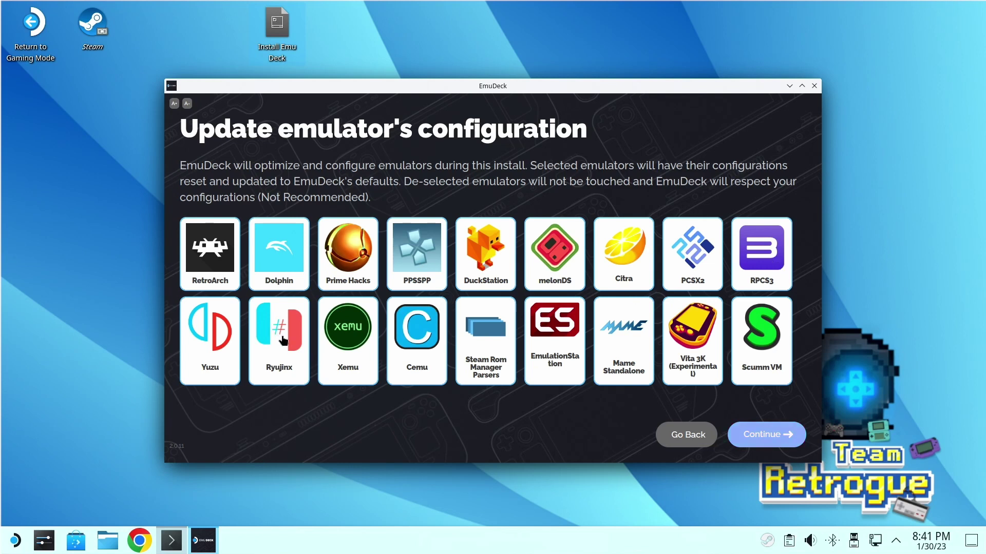
key(Return)
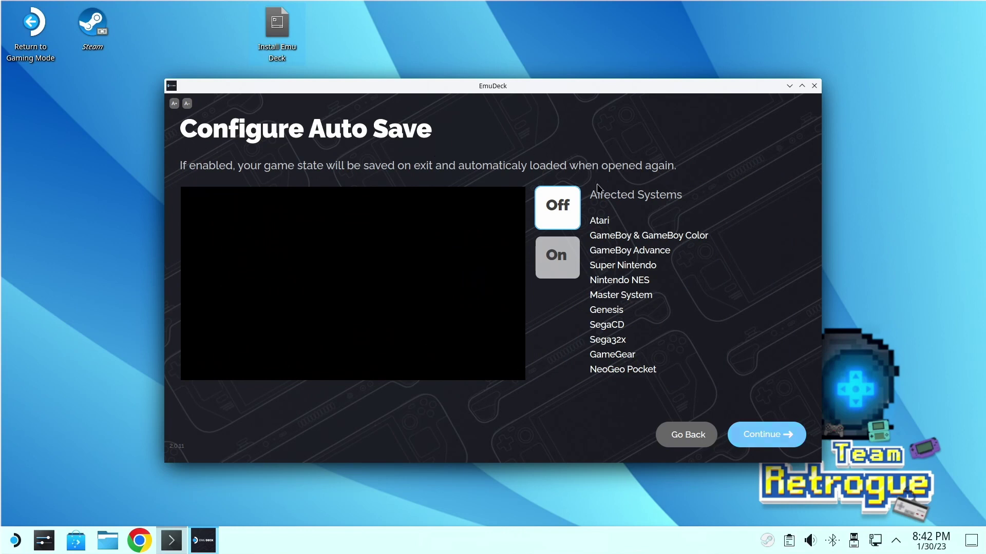
Turn Auto Save on and skip the RetroAchievements login.
click(551, 263)
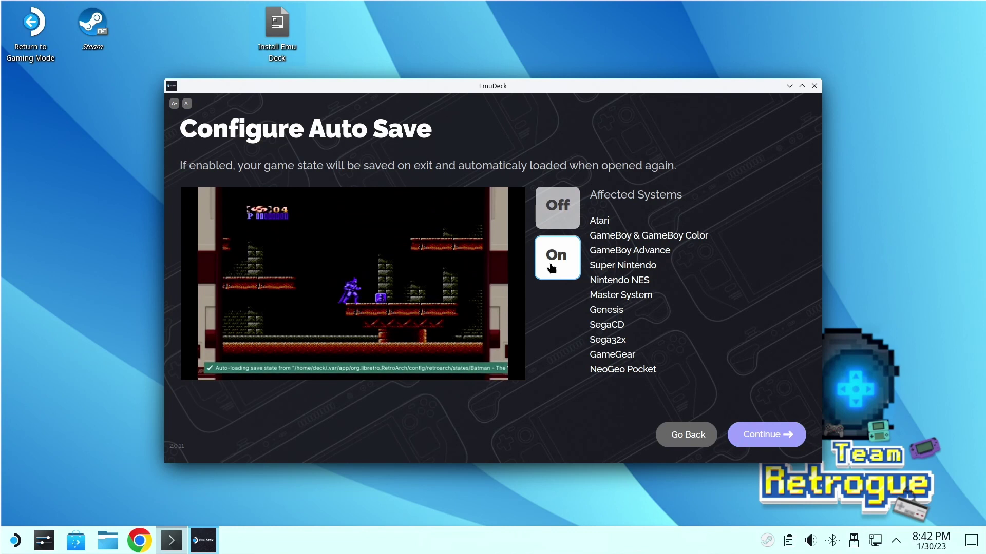
click(755, 434)
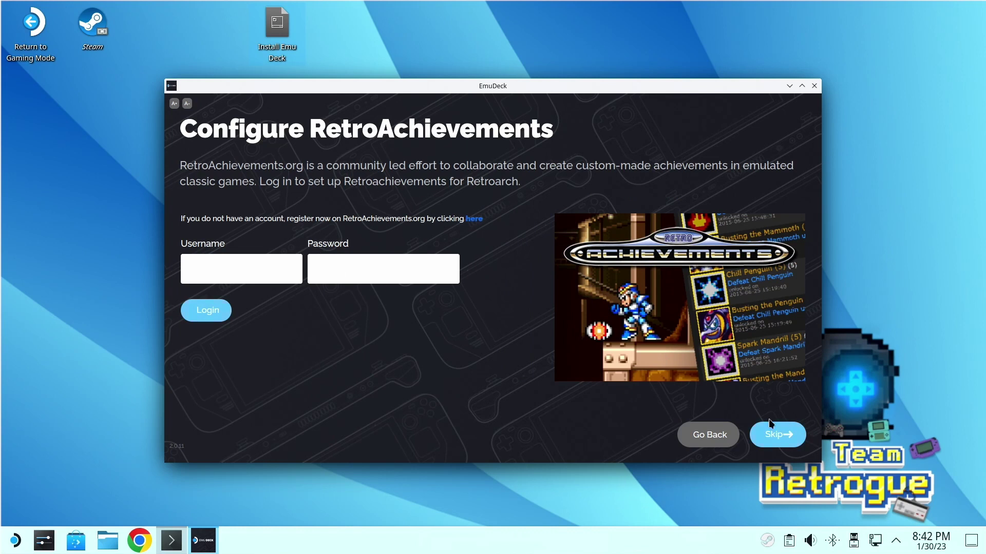
click(779, 441)
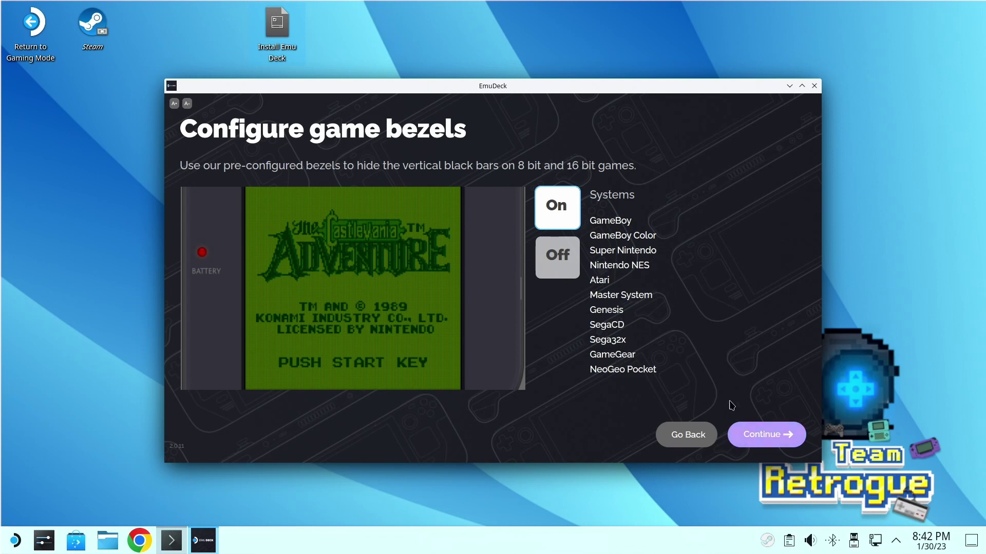
Keep game bezels on and choose the 4:3 aspect ratio for Classic Sega Systems after previewing 3:2.
click(764, 436)
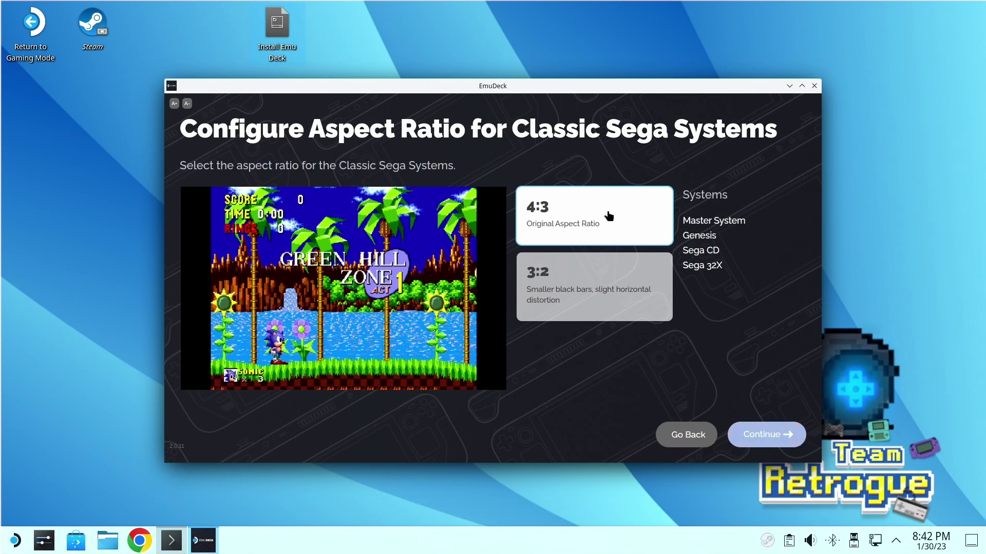
click(609, 280)
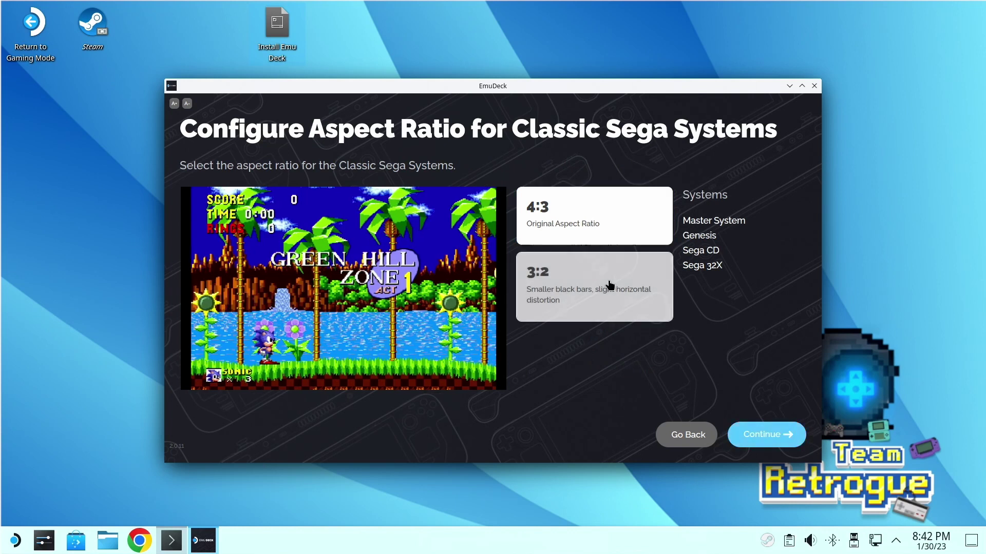
click(580, 229)
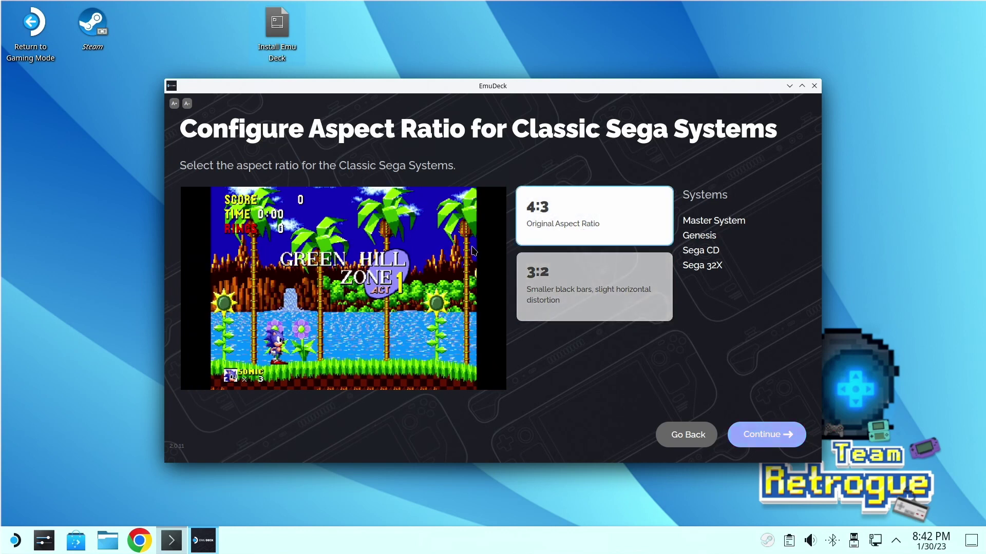
click(762, 435)
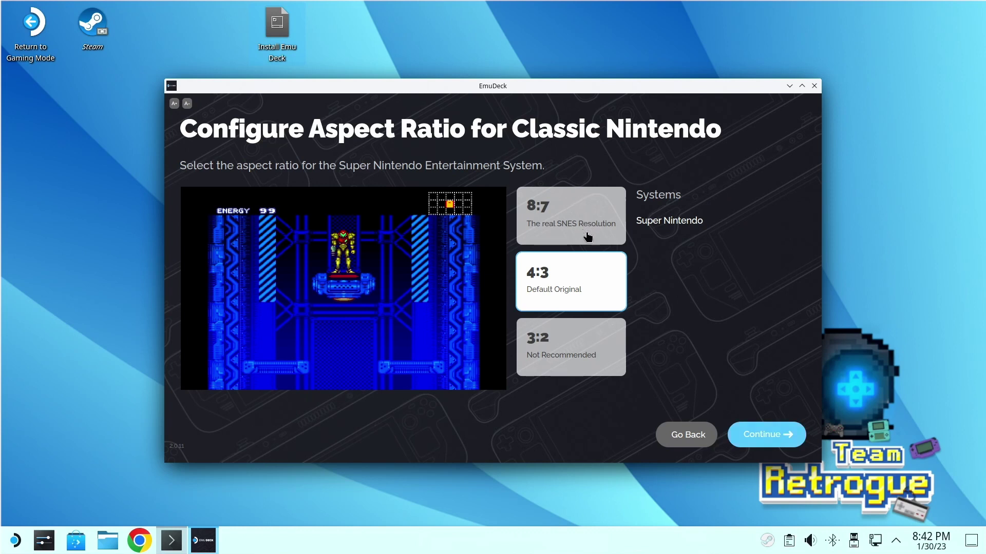
Compare the 8:7 and 3:2 aspect ratios for the Super Nintendo, and continue with 4:3.
click(569, 227)
click(566, 292)
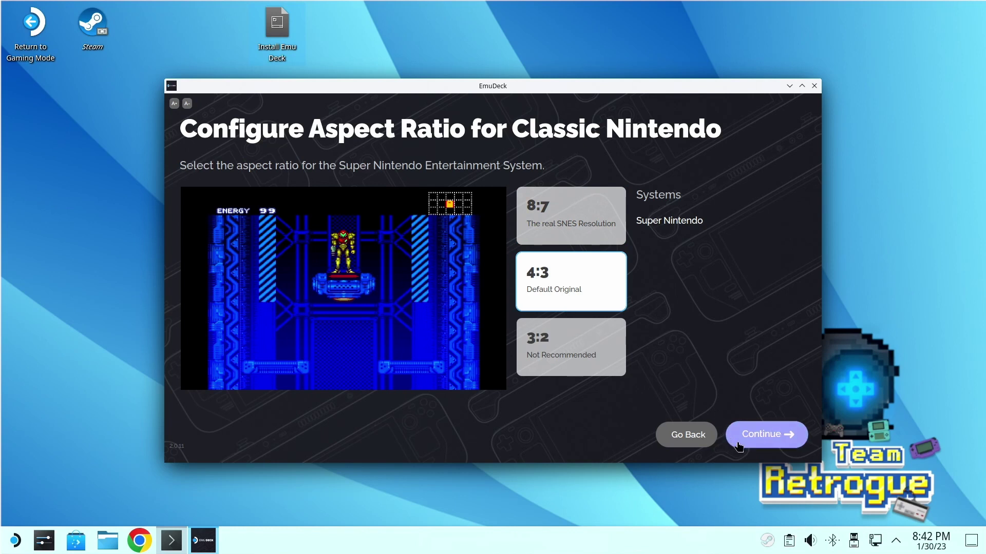
click(575, 358)
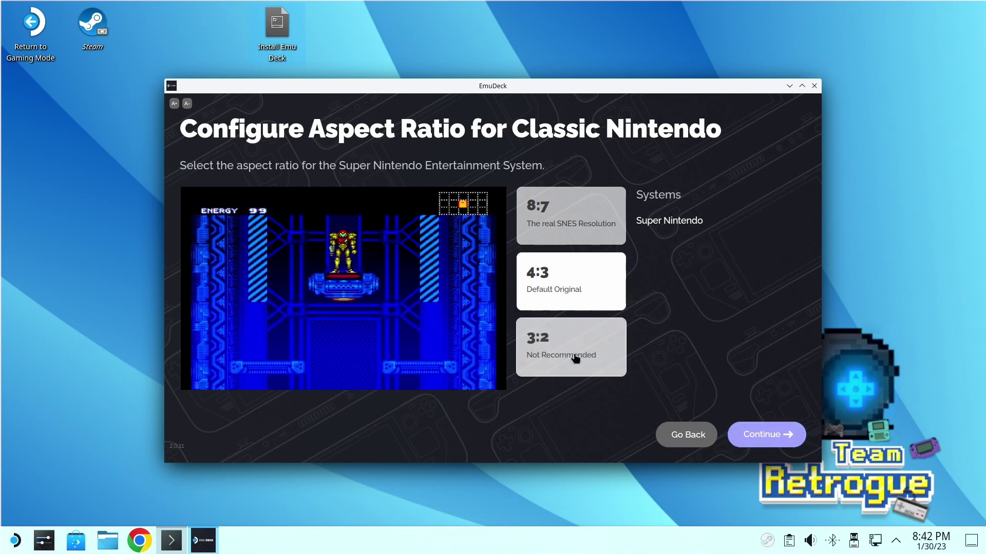
click(567, 292)
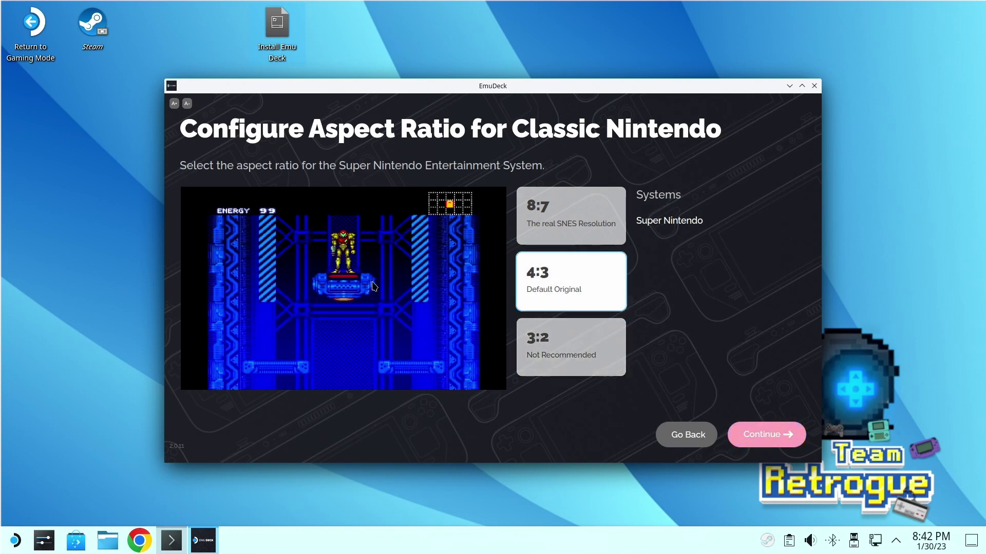
click(768, 437)
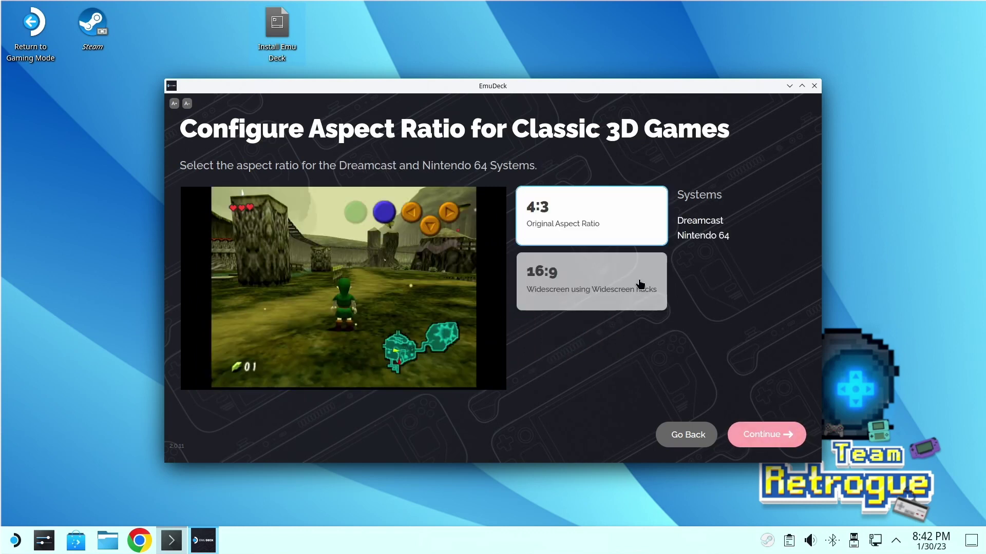
Set the aspect ratio to 16:9 for Dreamcast and Nintendo 64 games, and accept 16:9 for the GameCube.
click(586, 305)
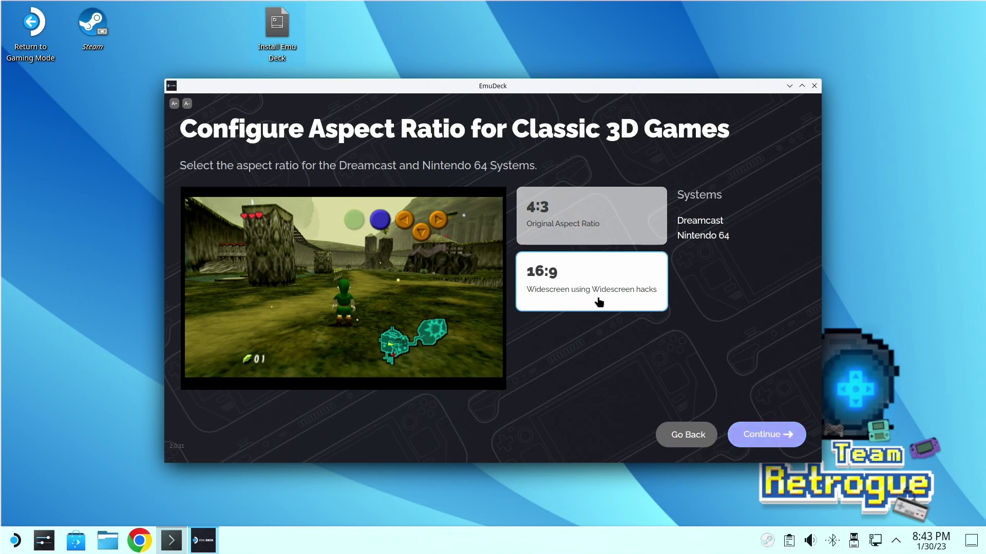
click(769, 435)
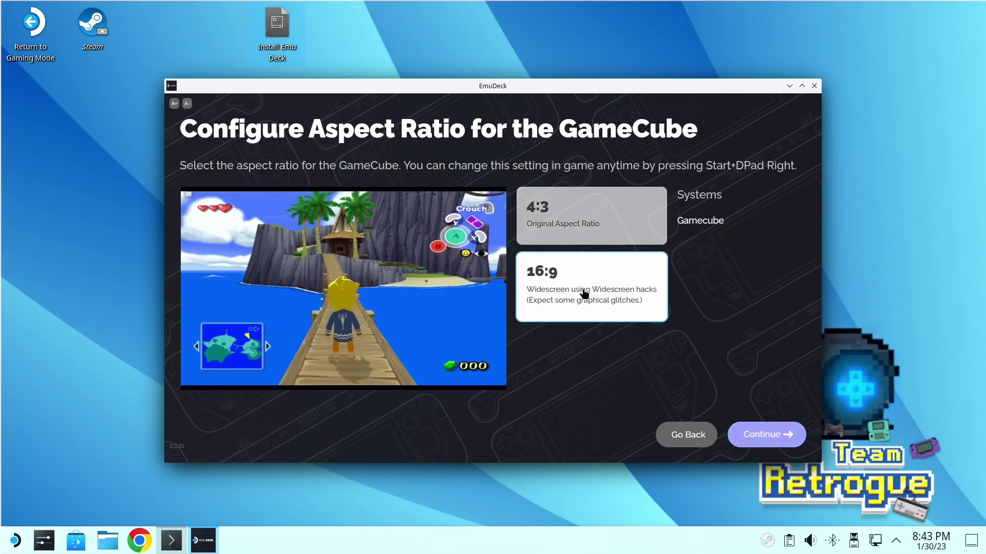
click(765, 434)
Set the LCD shader for handheld systems and the shaders for classic 2D and 3D games to Off.
click(538, 256)
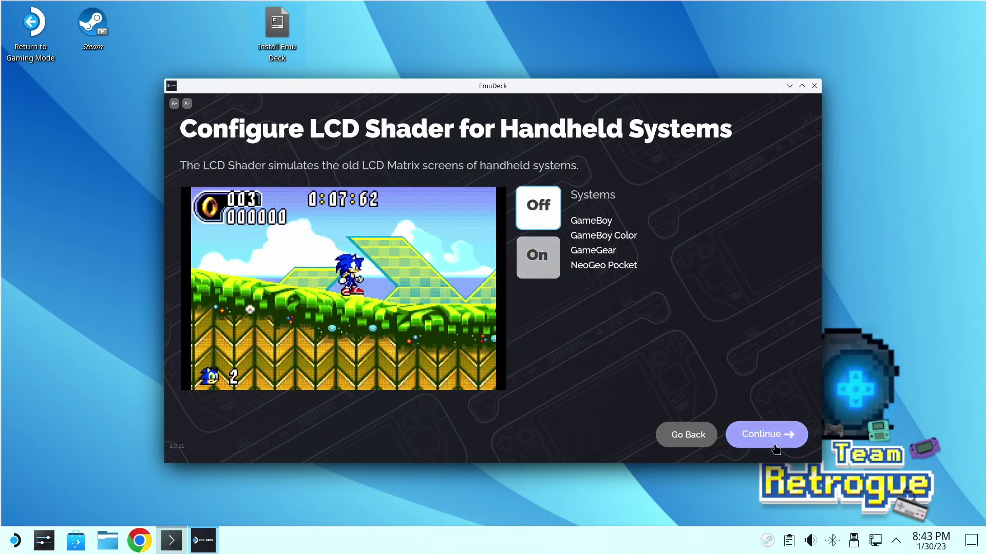
click(538, 215)
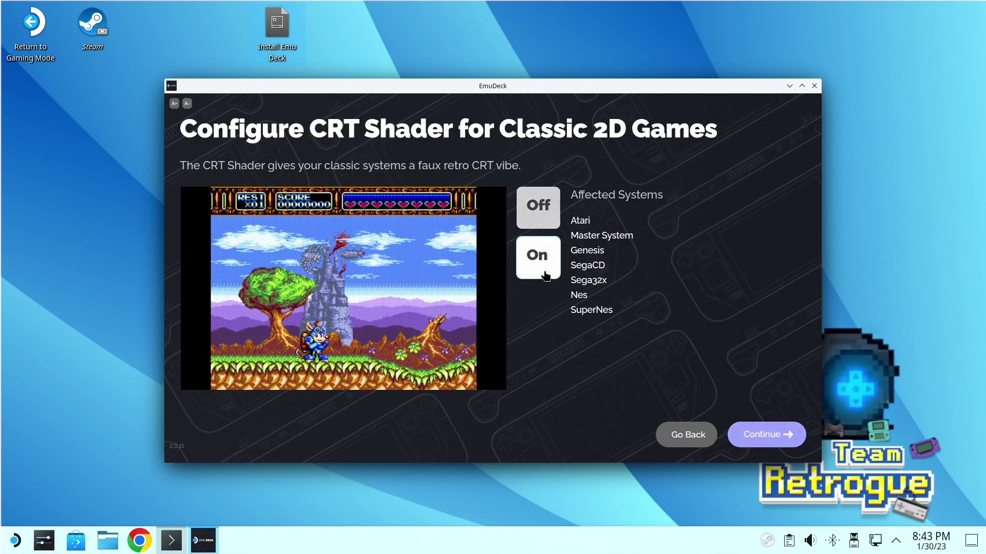
click(538, 211)
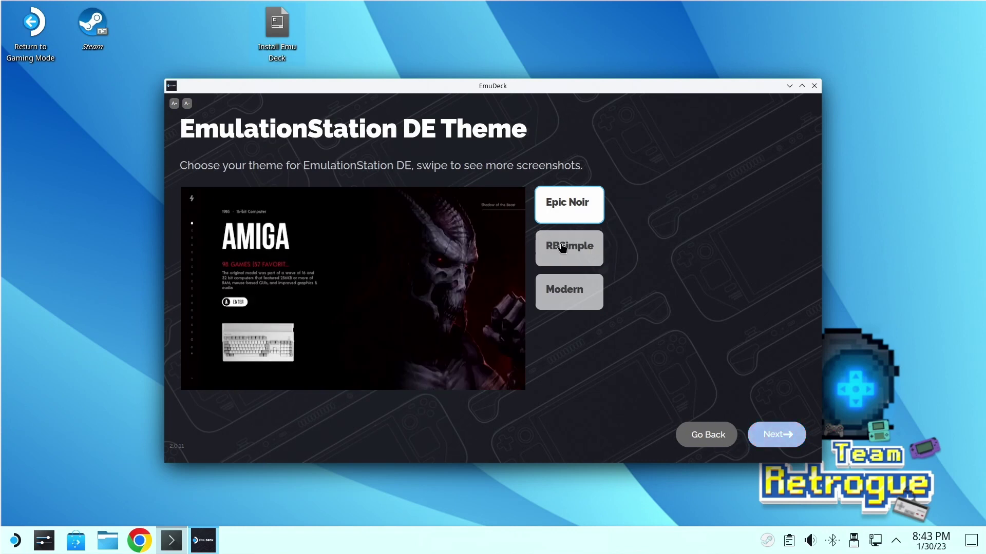
Choose the Modern theme for EmulationStation DE and finish the setup to start the installation.
click(556, 292)
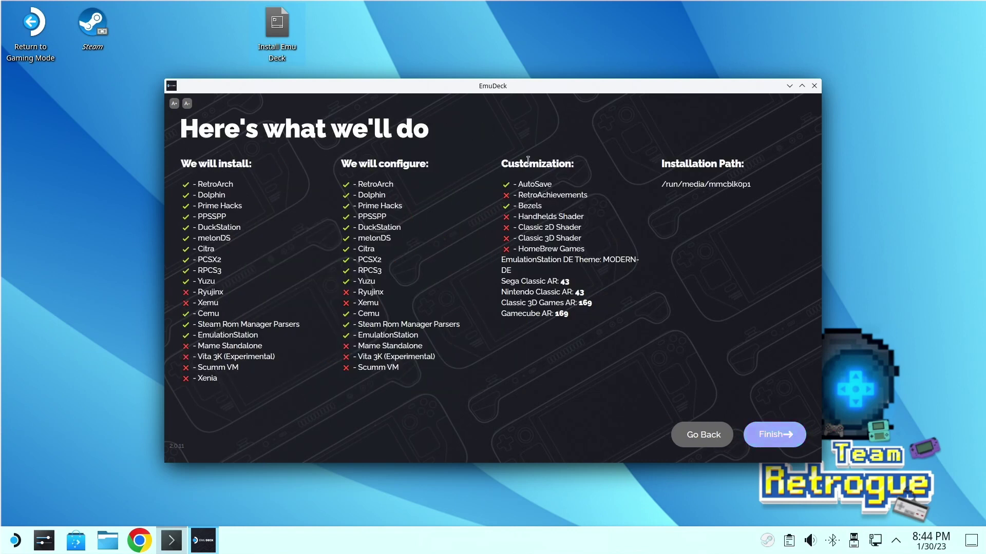
key(Return)
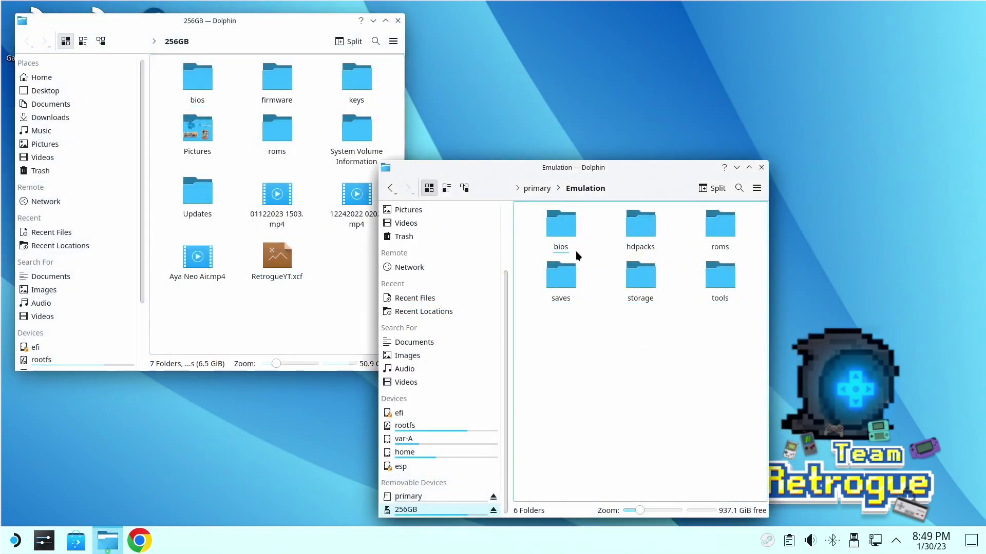
Copy the entire contents of the 256GB drive's bios folder into Emulation/bios on the primary drive.
click(553, 222)
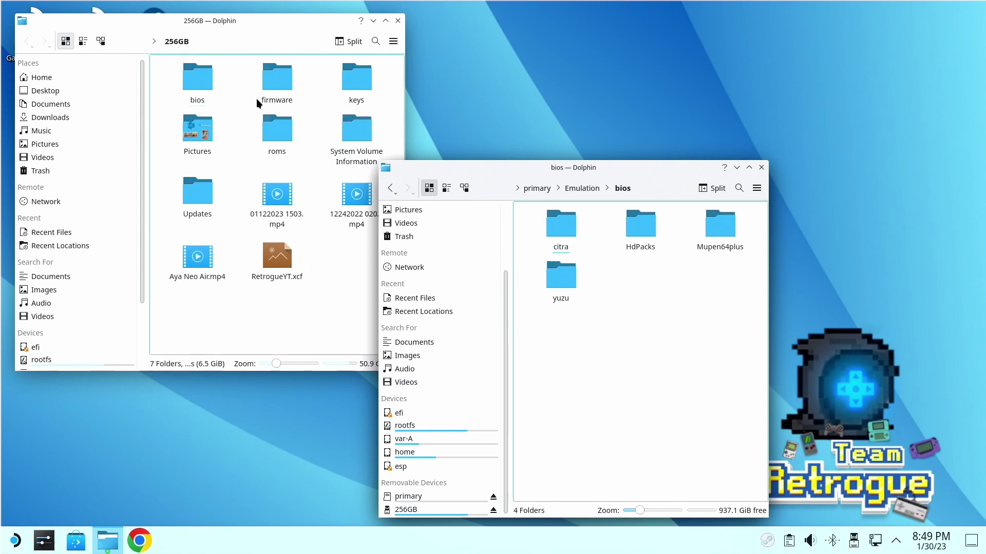
click(194, 86)
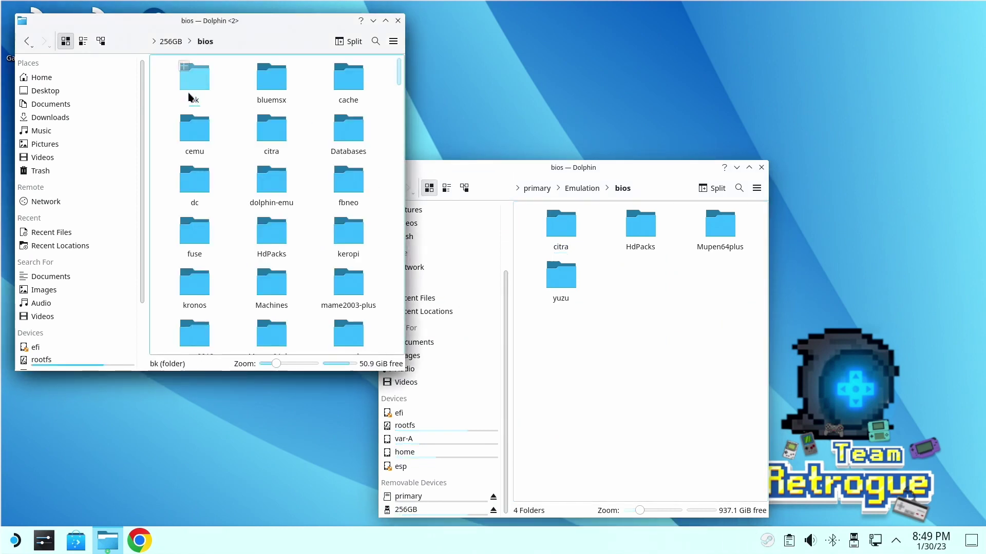
drag(165, 68, 405, 534)
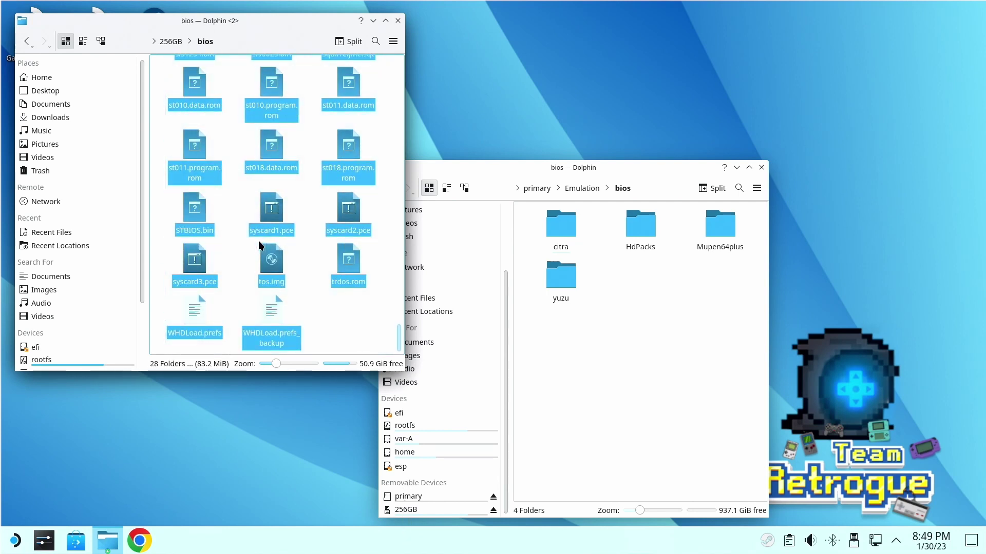
drag(276, 261, 668, 370)
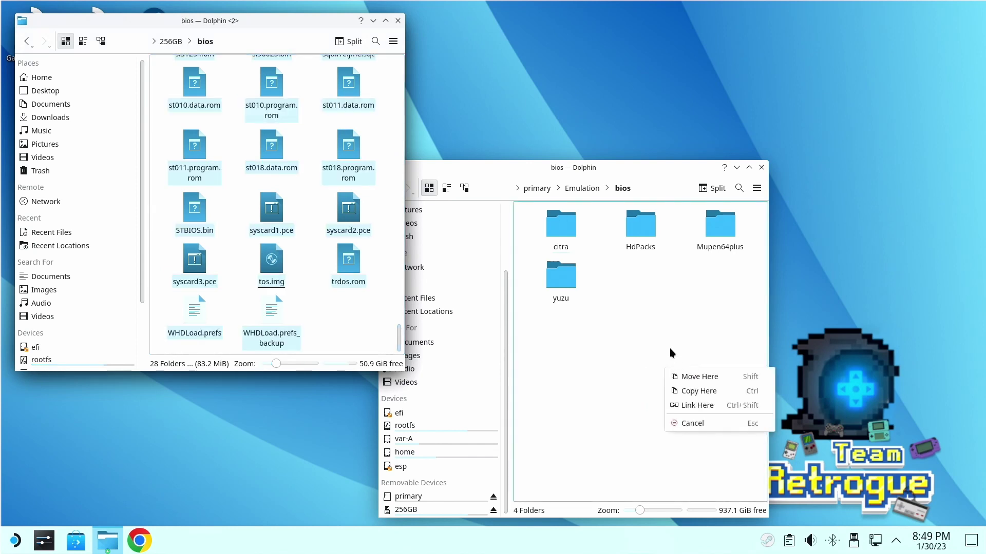
click(694, 395)
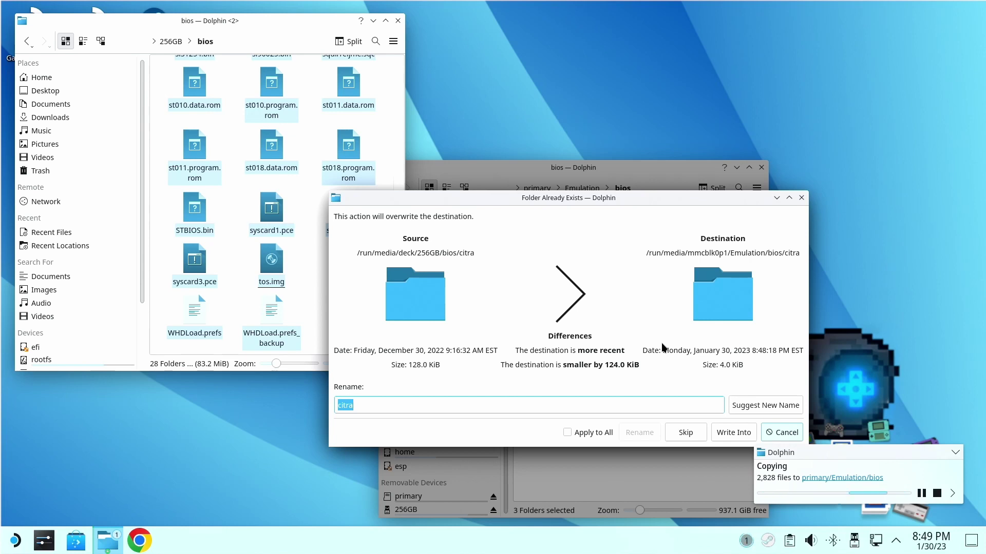
Skip the already existing citra, HdPacks, Mupen64plus and yuzu folders during the bios copy.
click(686, 433)
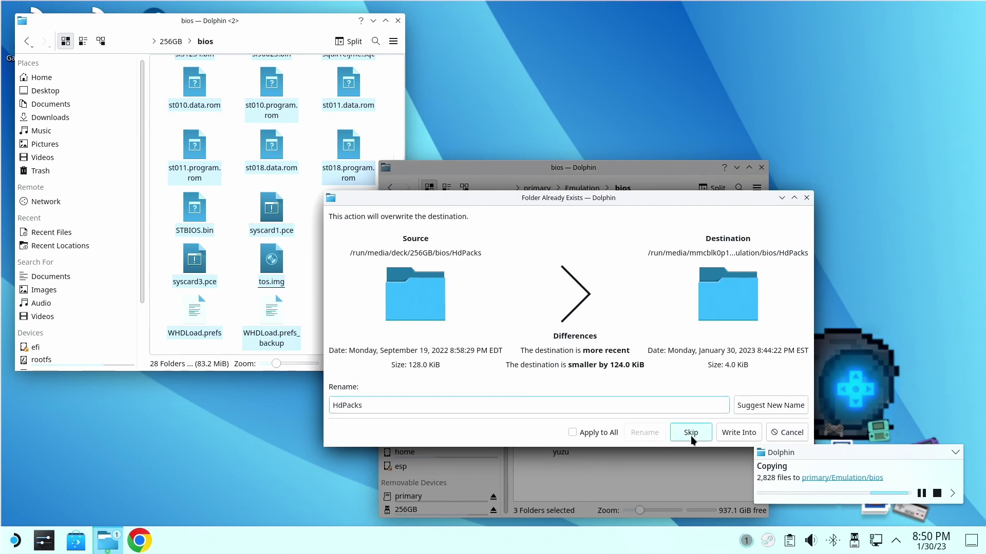
click(692, 439)
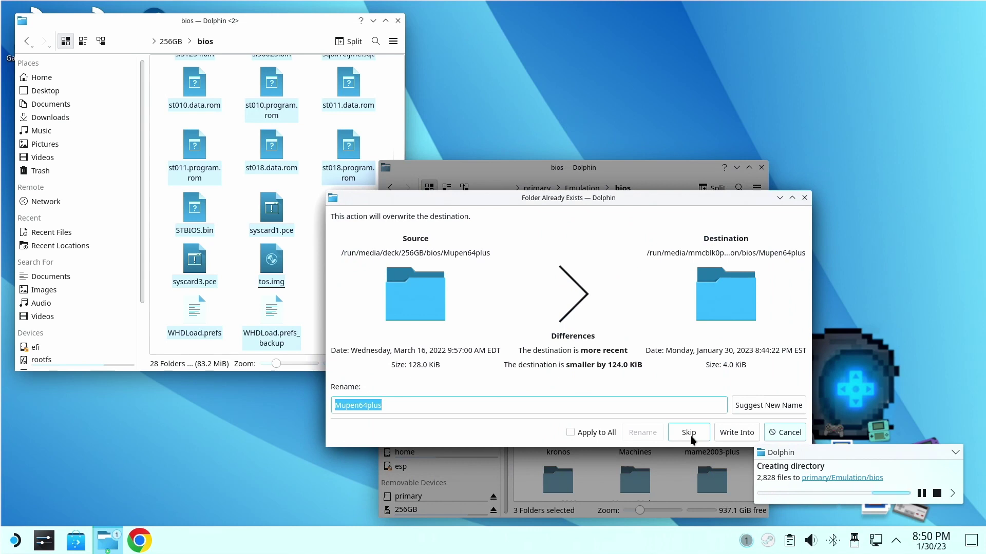
click(691, 439)
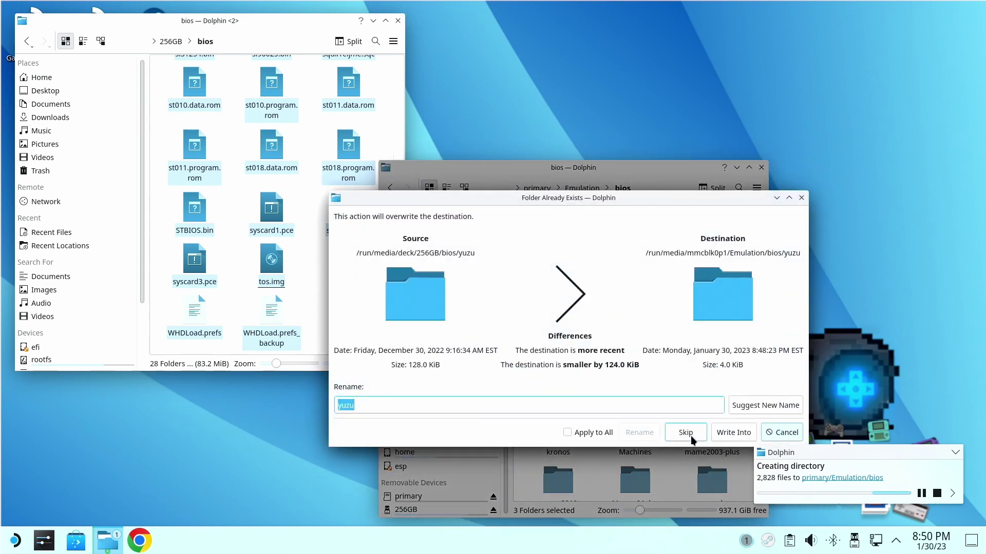
click(692, 439)
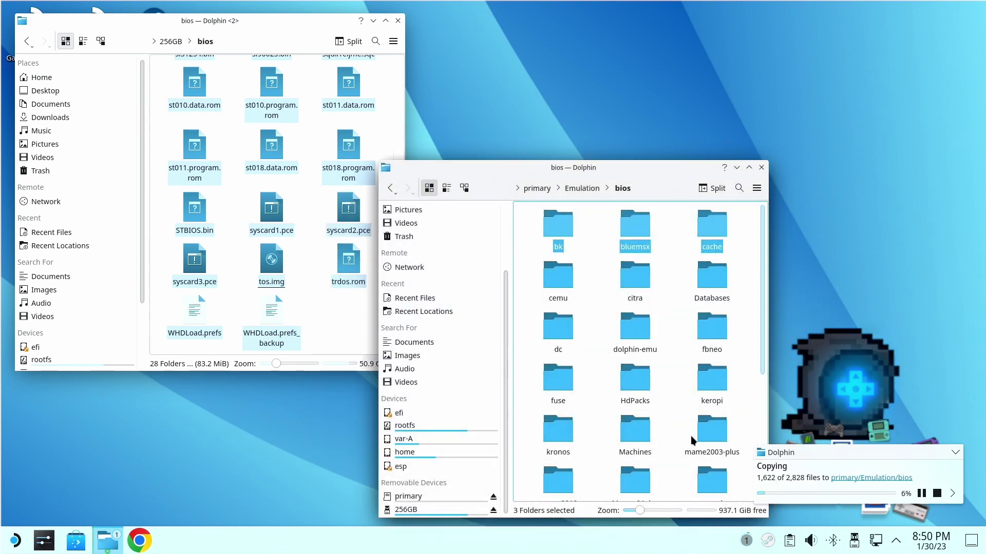
Copy all files from the 256GB drive's firmware folder into Emulation/bios/yuzu/firmware, skipping the existing putfirmwarehere.txt.
click(676, 334)
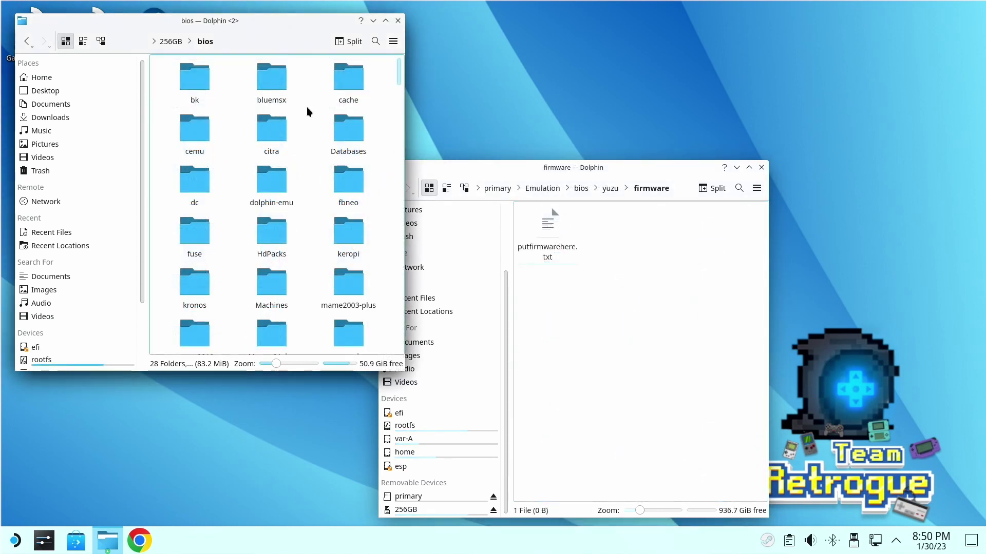
scroll(306, 107, down, 5)
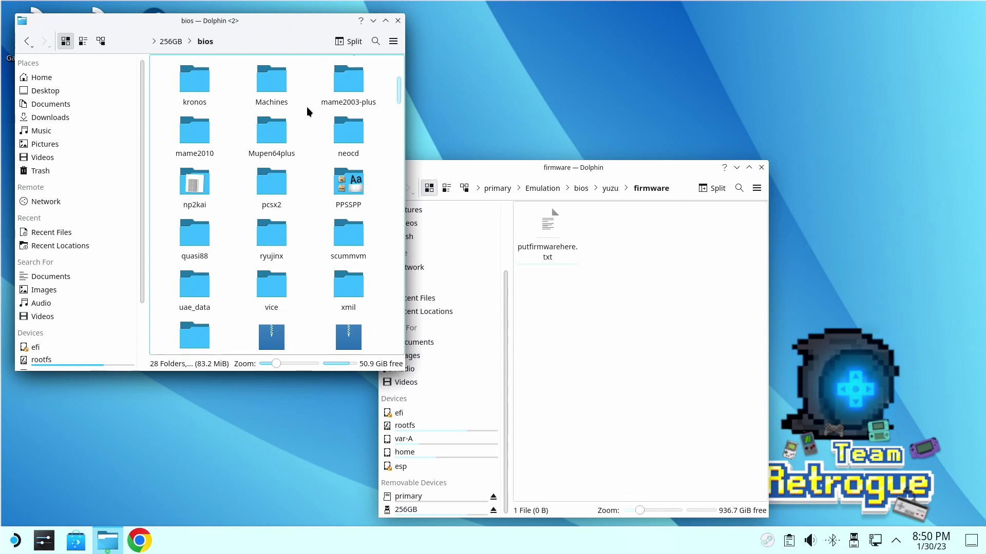
scroll(272, 83, up, 5)
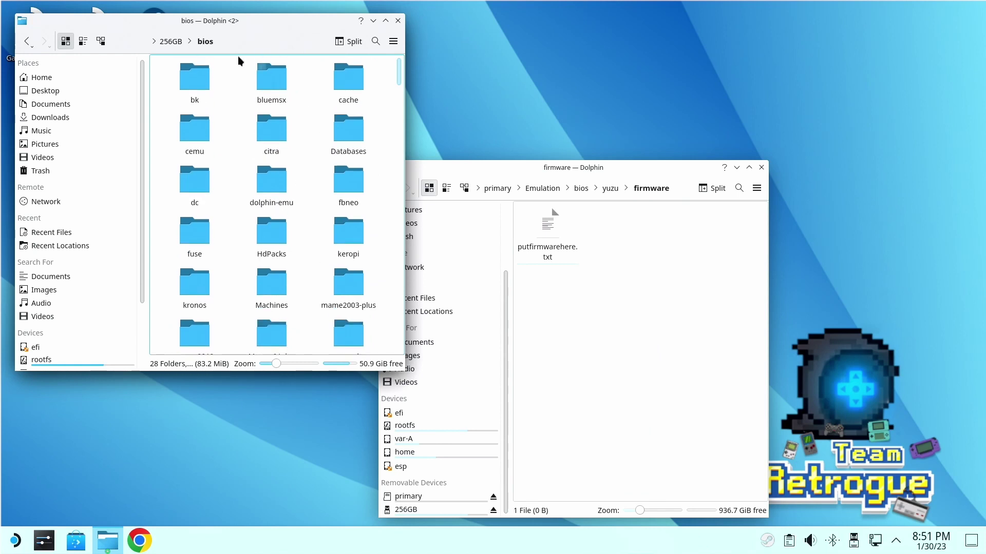
click(165, 45)
double_click(282, 82)
click(217, 114)
drag(217, 114, 404, 549)
drag(301, 269, 631, 334)
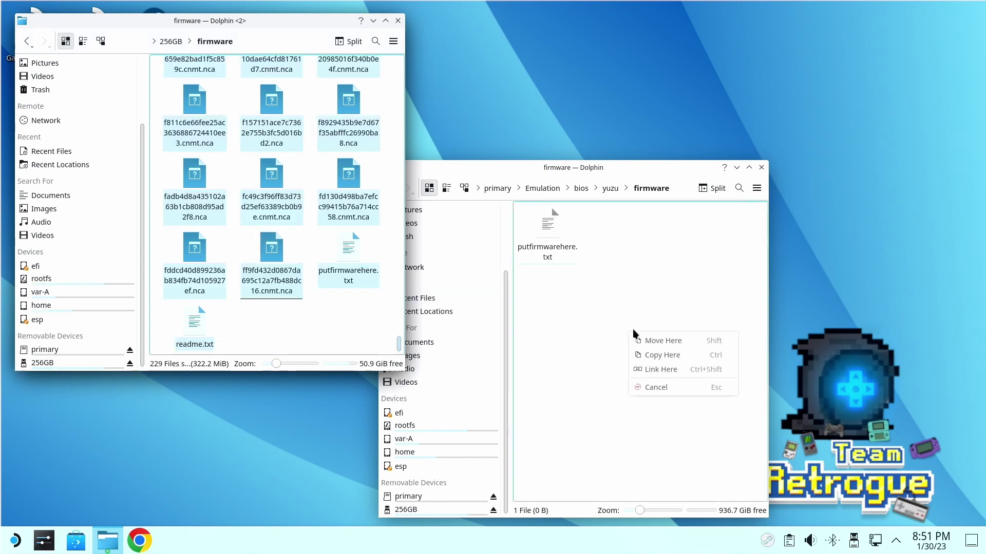
click(660, 356)
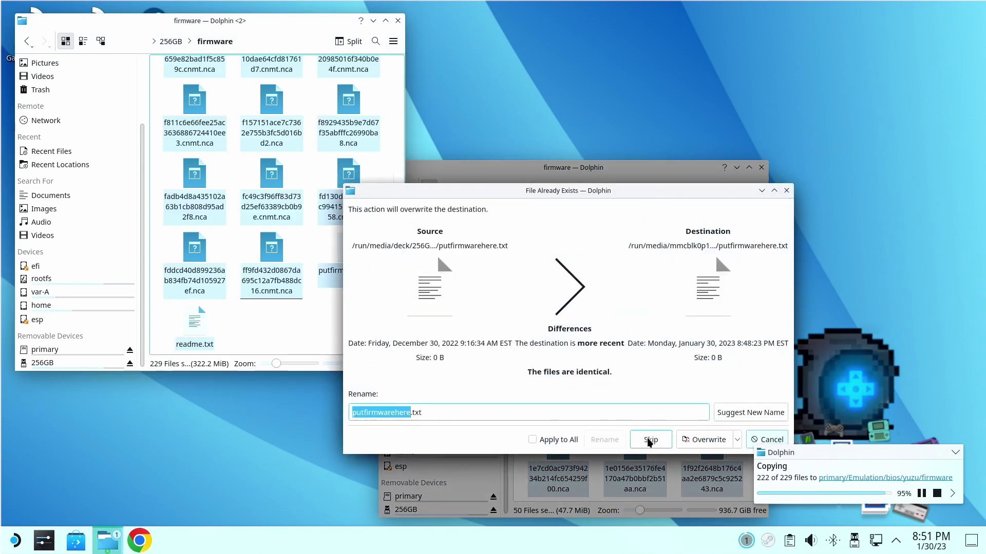
click(645, 438)
Open the Emulation/bios/yuzu/keys folder on the primary drive and the keys folder on the 256GB drive.
click(610, 189)
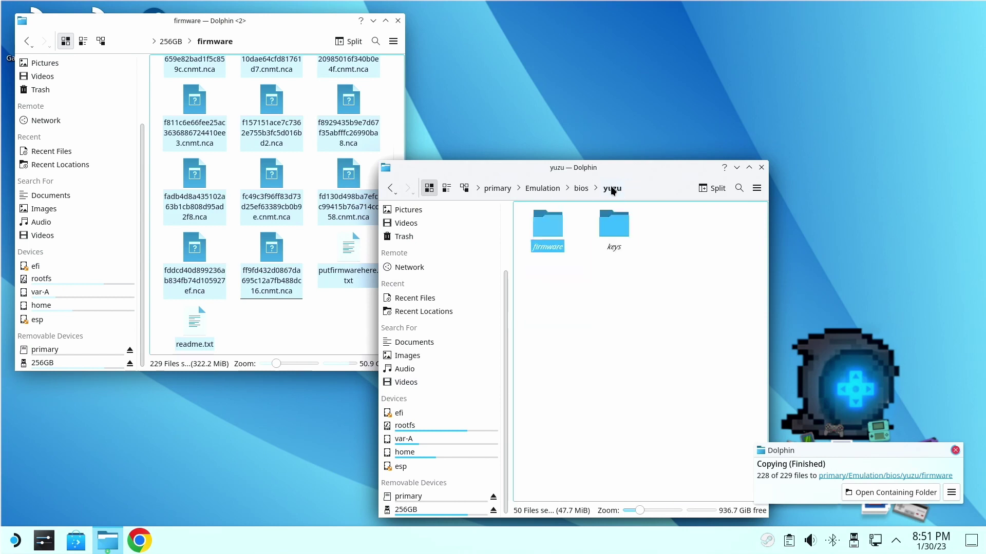
double_click(611, 227)
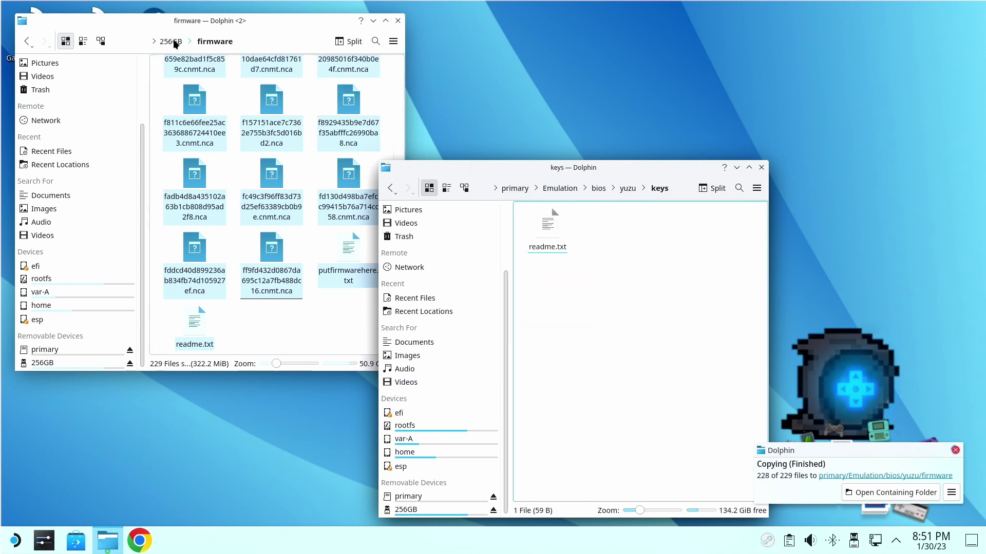
click(173, 41)
double_click(357, 77)
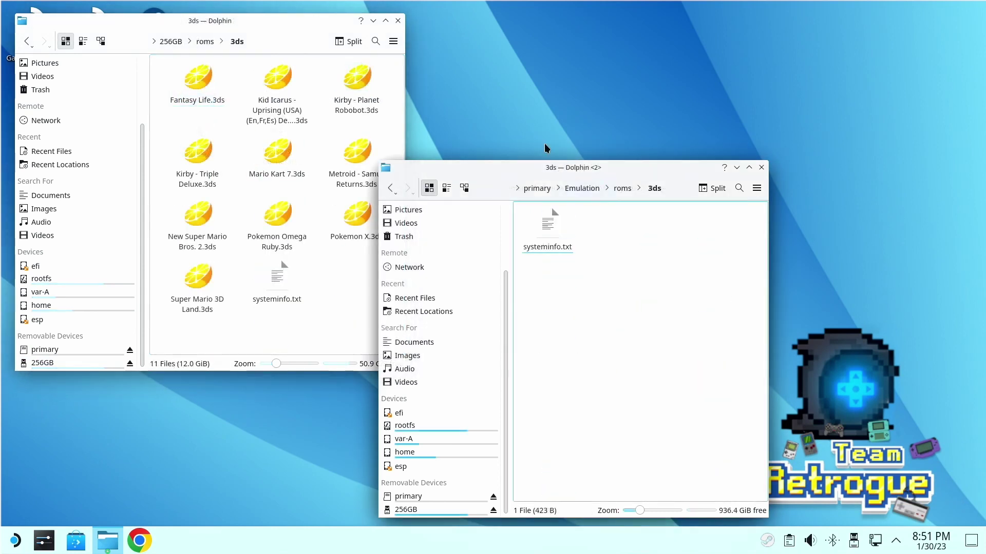
click(198, 82)
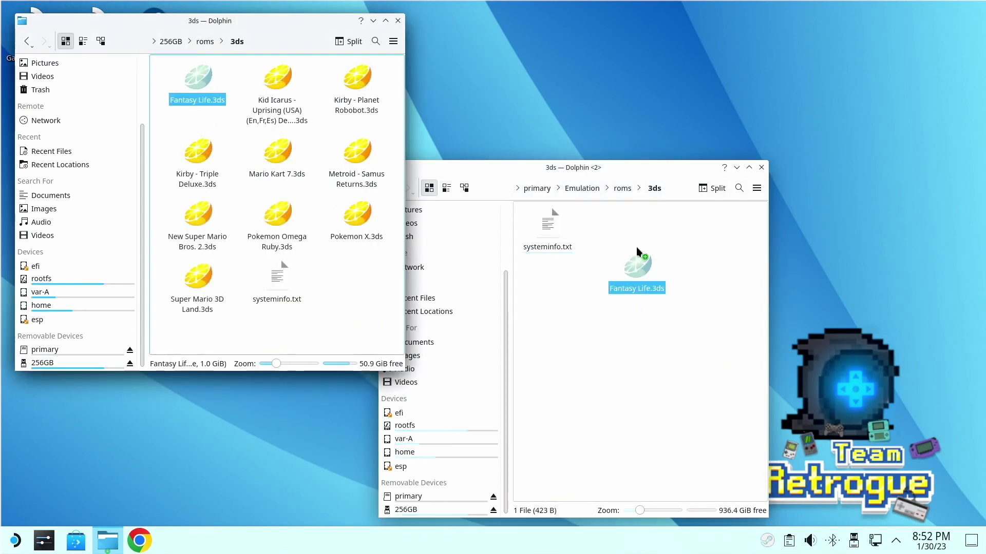
ctrl+click(267, 103)
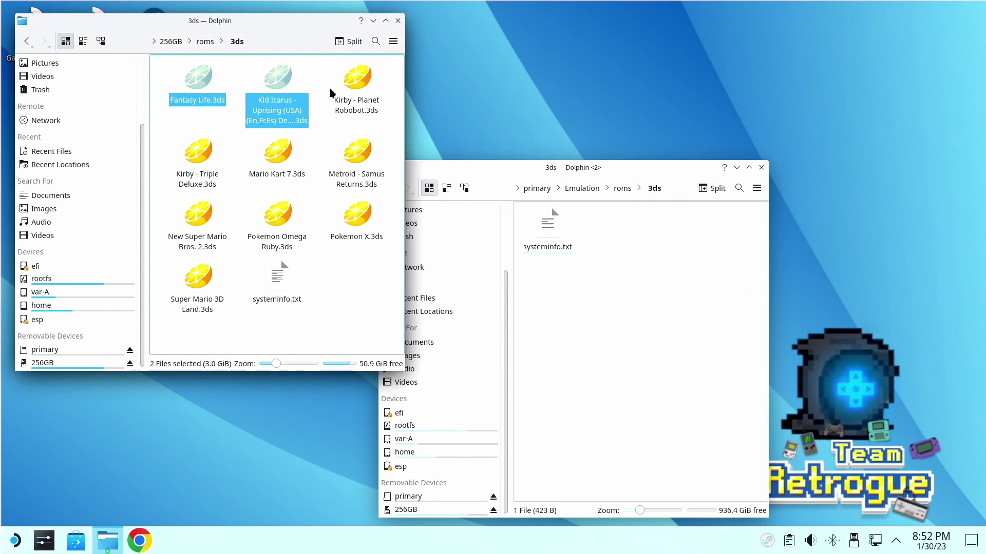
click(352, 272)
Copy Fantasy Life, Pokemon Omega Ruby, Pokemon X and Metroid - Samus Returns from the 256GB drive into Emulation/roms/3ds.
click(198, 77)
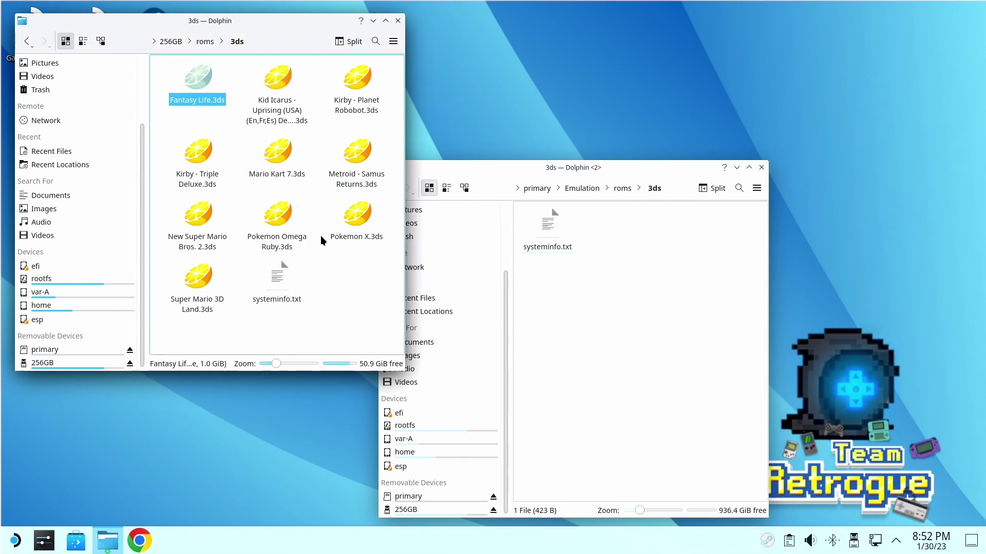
ctrl+click(277, 216)
ctrl+click(357, 216)
ctrl+click(357, 150)
drag(369, 138, 678, 291)
click(714, 317)
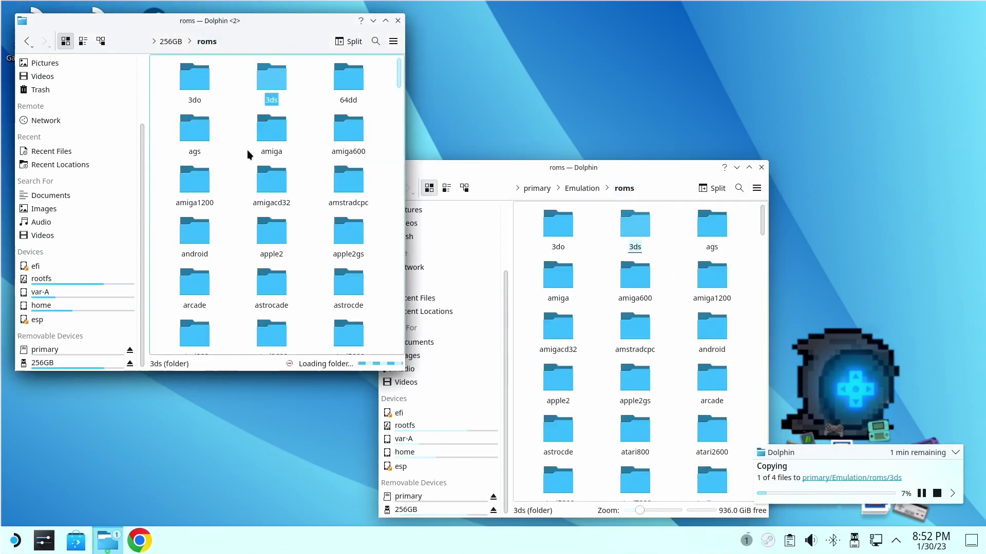
Look through the games in the 256GB drive's dreamcast folder and return to its roms folder.
scroll(248, 150, down, 15)
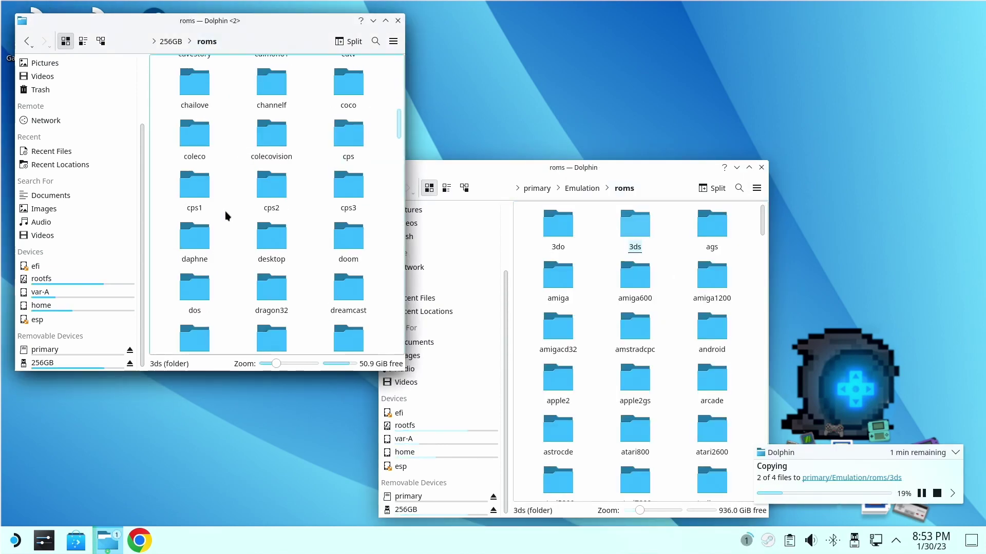
click(349, 190)
scroll(610, 345, down, 5)
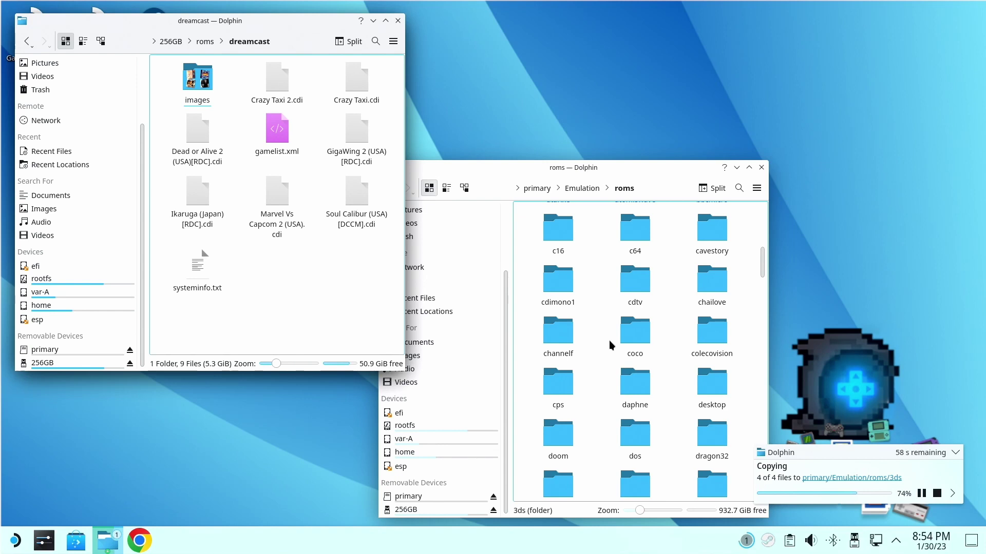
key(BackSpace)
Copy Paper Mario - The Thousand-Year Door and Pikmin from the 256GB drive's gamecube folder into Emulation/roms/gamecube.
scroll(287, 233, down, 7)
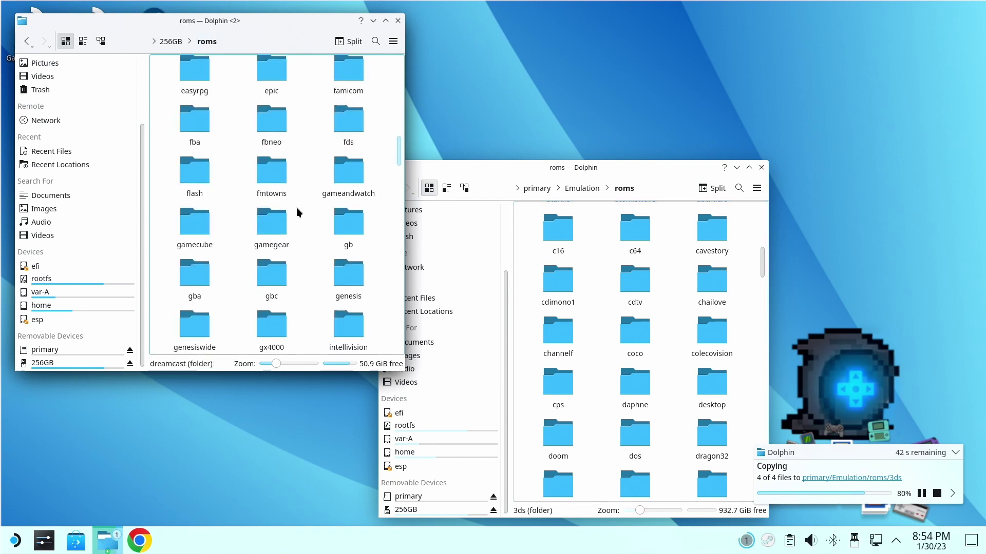
double_click(288, 206)
scroll(632, 236, down, 8)
double_click(633, 237)
drag(357, 95, 568, 235)
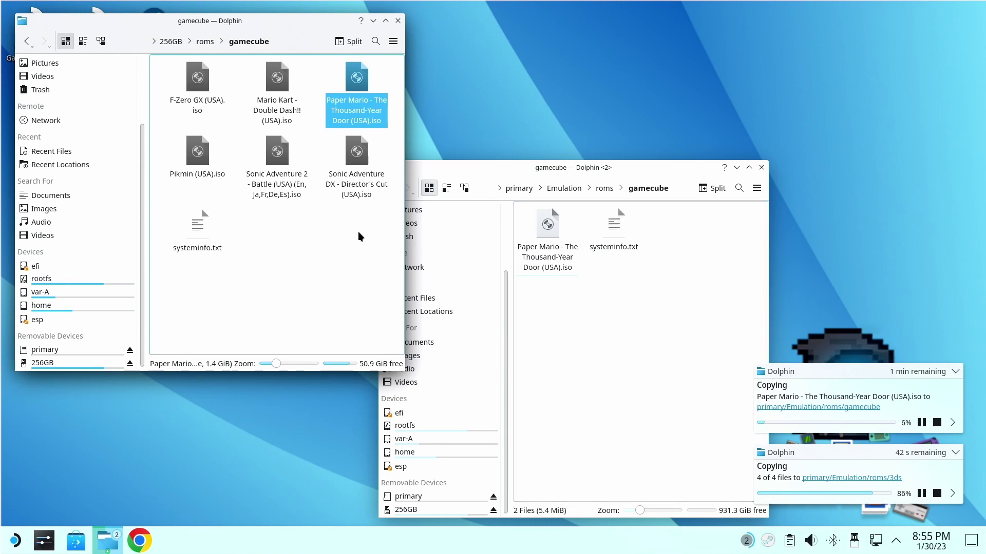
drag(197, 152, 606, 257)
Copy Kirby's Dream Land and Kirby's Dream Land 2 from the 256GB drive's gb folder into Emulation/roms/gb.
key(BackSpace)
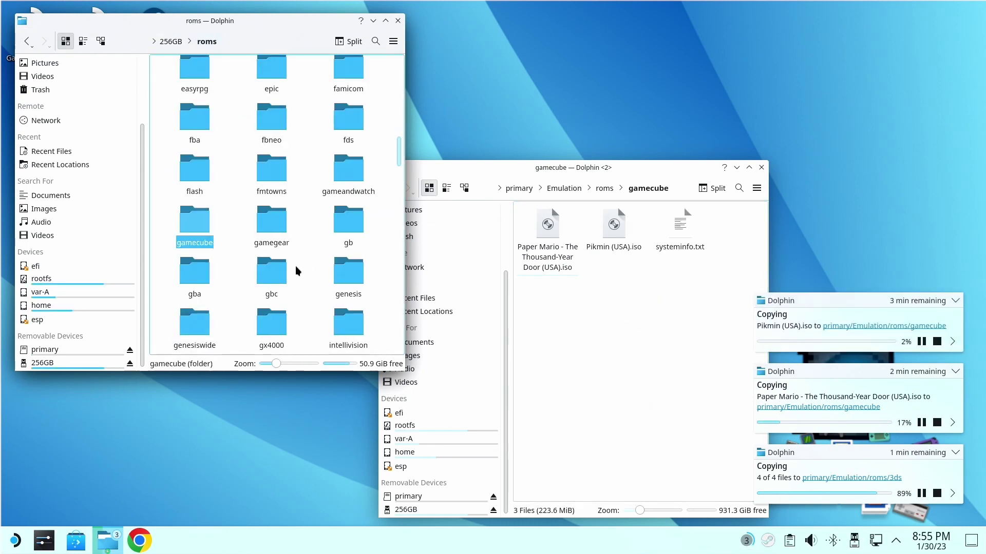
click(605, 188)
text(gb)
key(Return)
double_click(343, 214)
scroll(287, 231, down, 6)
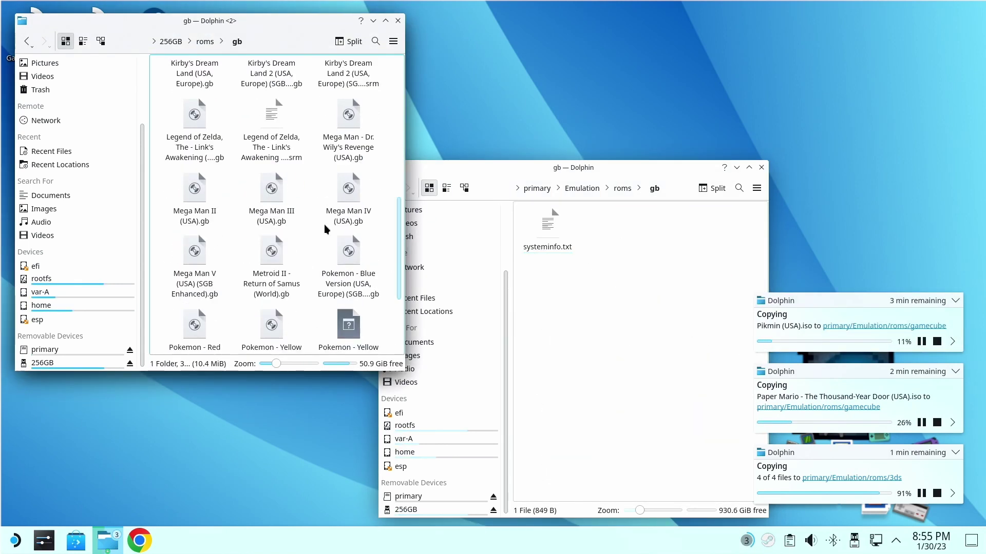
scroll(308, 257, up, 3)
click(272, 149)
ctrl+click(194, 149)
drag(194, 149, 662, 253)
Copy the five Mega Man games, Pokemon Blue and Yellow, and Super Mario Land 1 and 2 .gb files into Emulation/roms/gb.
scroll(272, 221, down, 2)
click(195, 188)
shift+click(348, 187)
ctrl+click(349, 113)
ctrl+click(195, 249)
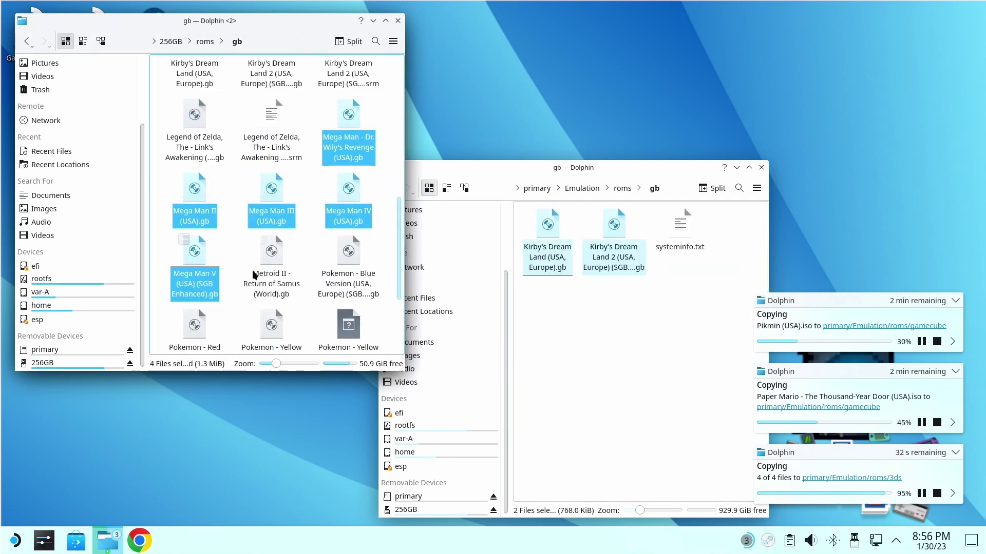
scroll(272, 221, down, 2)
ctrl+click(349, 152)
ctrl+click(262, 234)
scroll(262, 233, down, 1)
ctrl+click(271, 251)
ctrl+click(349, 250)
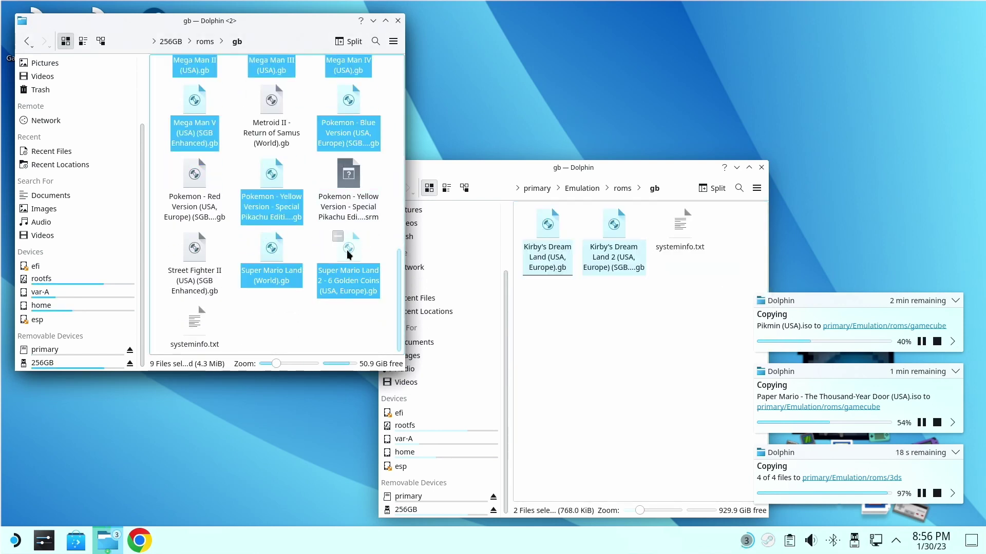
drag(349, 251, 670, 331)
Return both windows to their roms folders and open another game system's folder in each.
click(623, 188)
double_click(621, 473)
click(205, 41)
double_click(352, 331)
scroll(237, 212, down, 4)
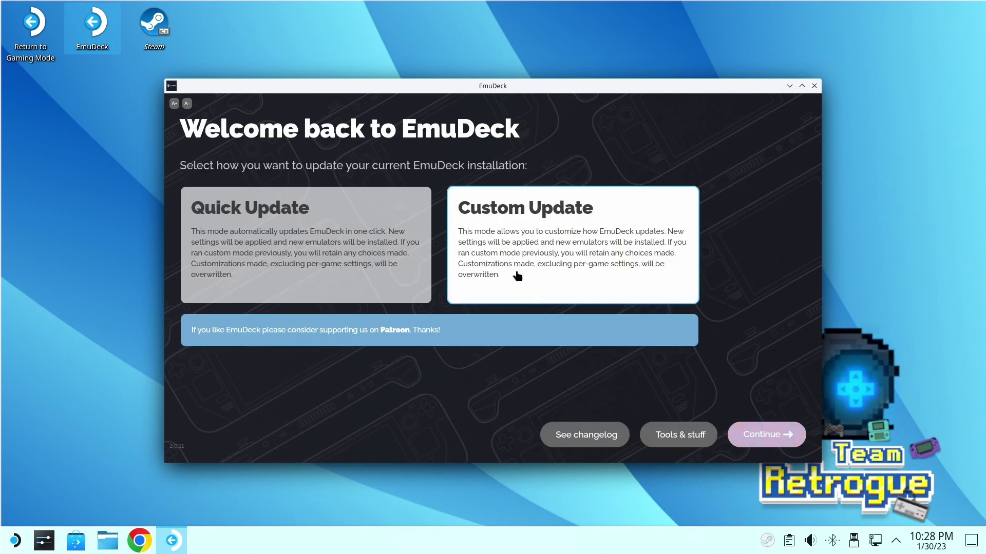
Launch Steam ROM Manager from EmuDeck's Tools & Stuff page, agreeing to exit Steam, and maximize its window.
click(663, 433)
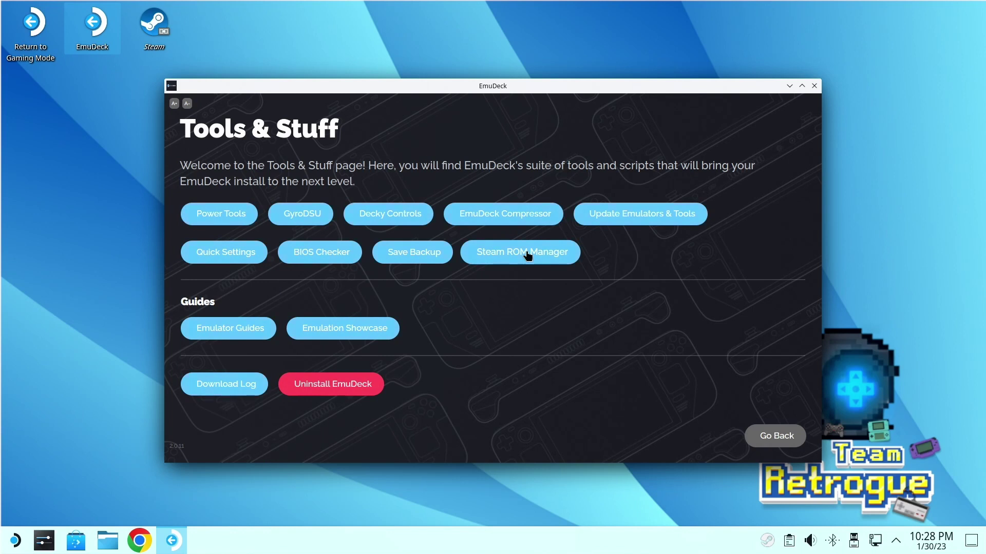
click(527, 255)
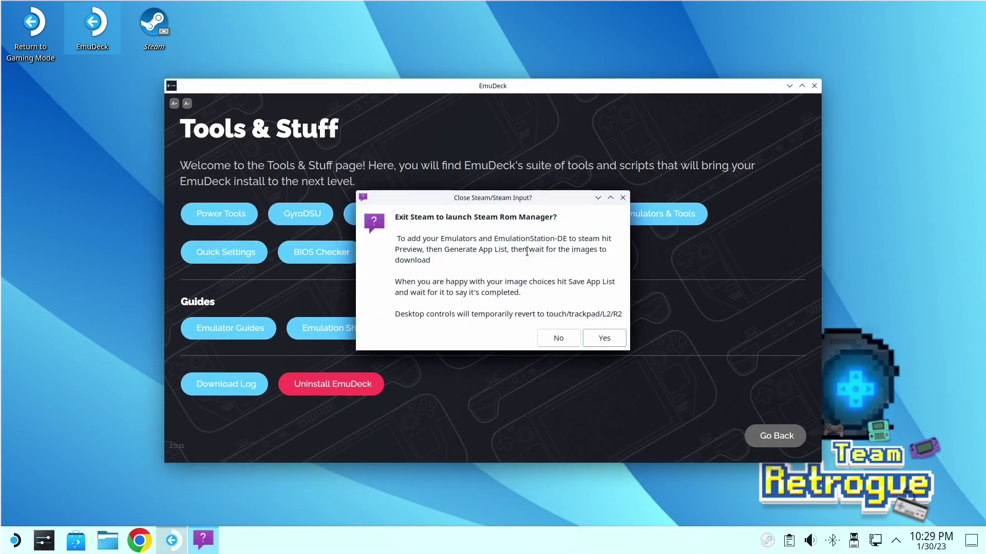
click(604, 337)
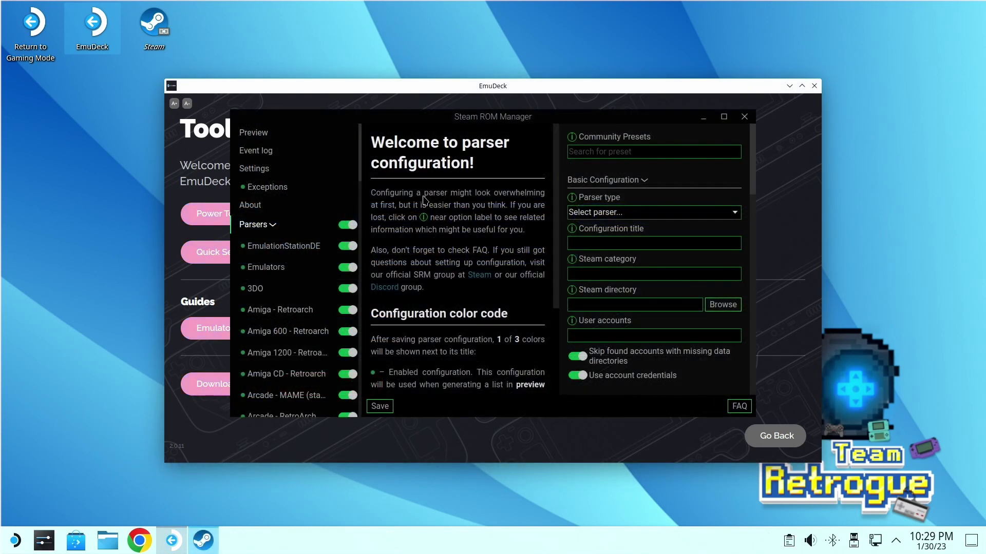
click(724, 117)
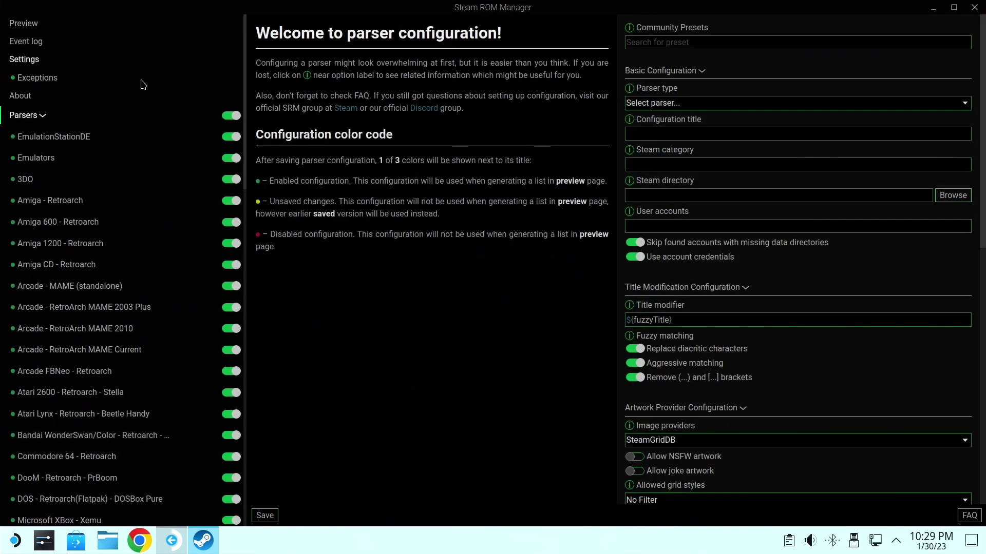
Disable all parsers at once, and re-enable the EmulationStationDE and Emulators parsers.
click(235, 117)
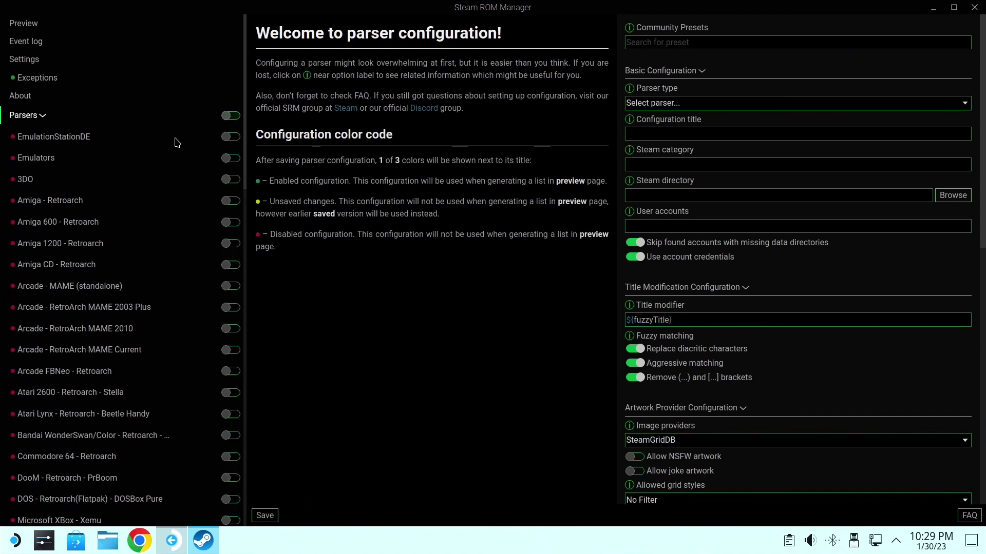
click(226, 137)
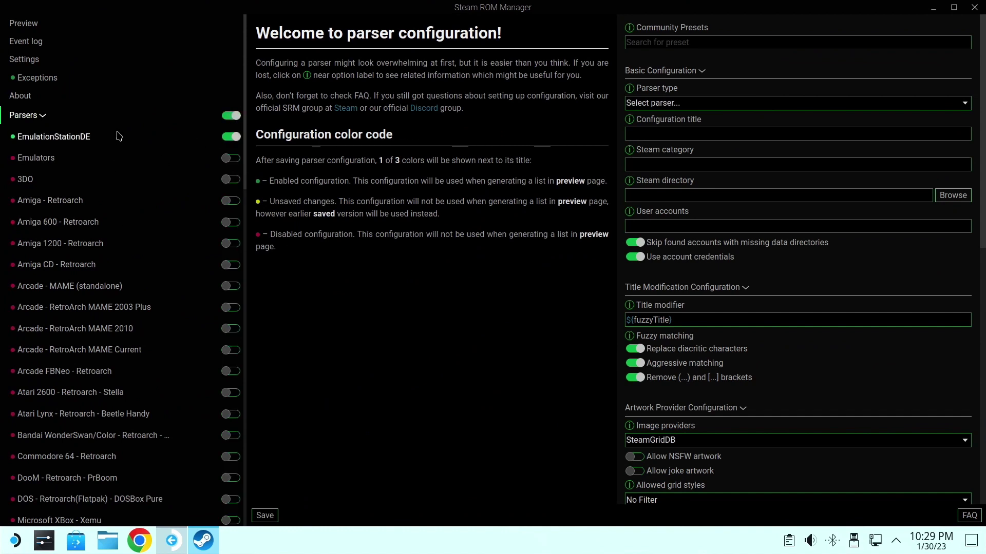
click(227, 160)
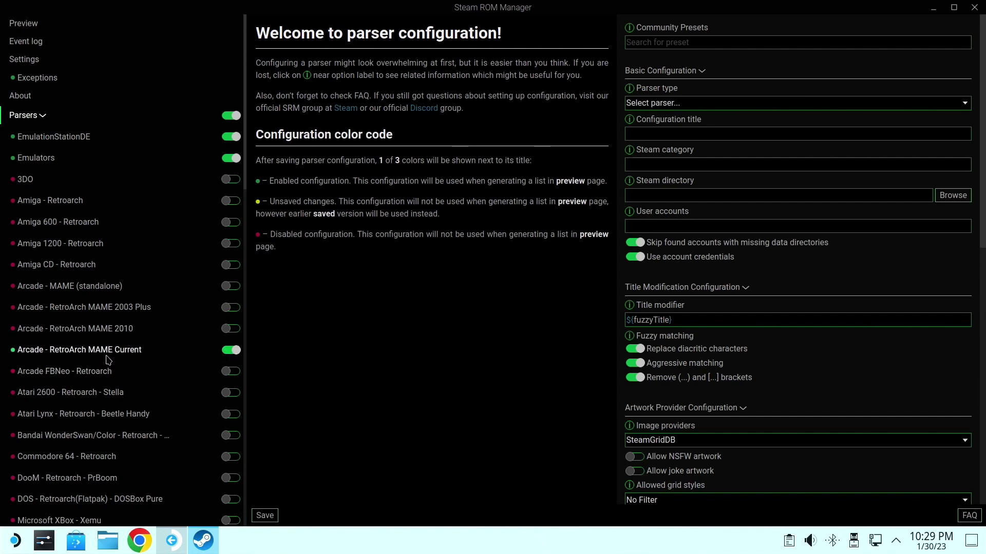
scroll(108, 360, down, 5)
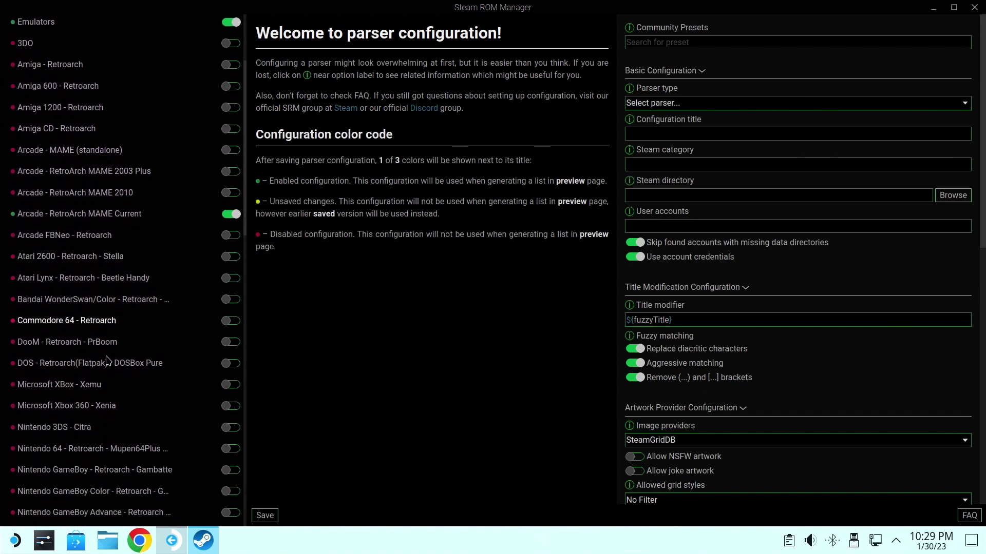
scroll(108, 359, down, 2)
scroll(120, 281, down, 2)
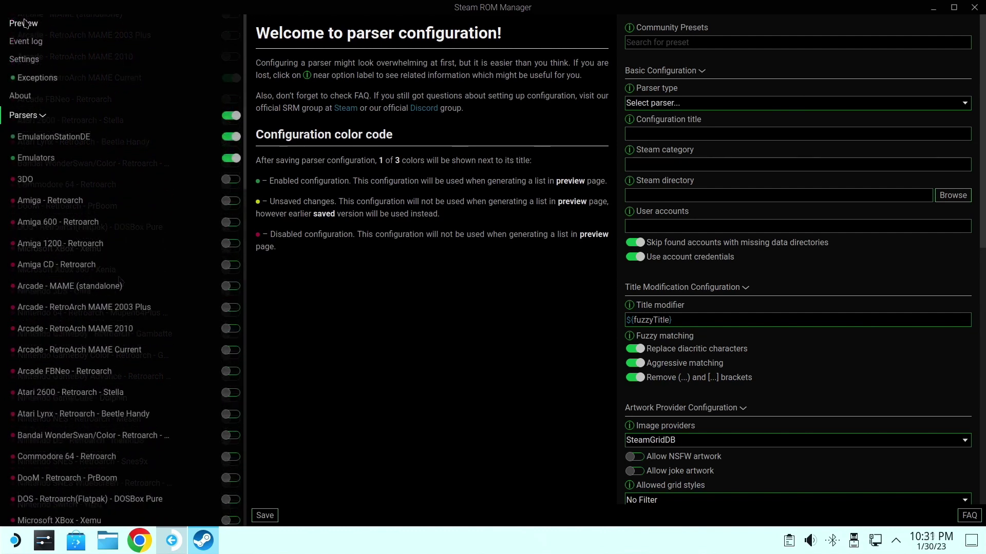
Generate the app list in the Steam ROM Manager preview.
click(25, 23)
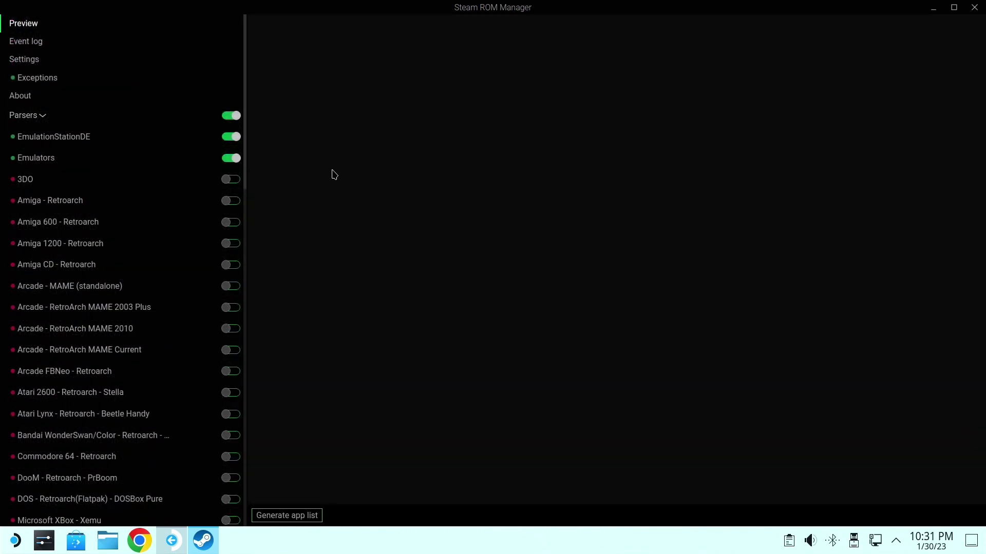
click(290, 517)
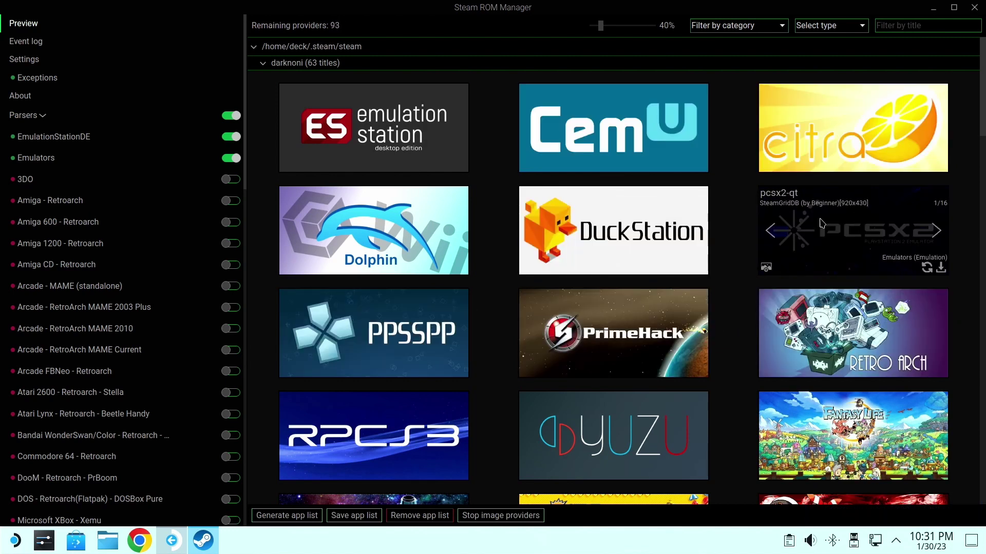
Cycle RetroArch's banner forward through the alternative SteamGridDB artwork to choose a different image.
scroll(719, 273, down, 3)
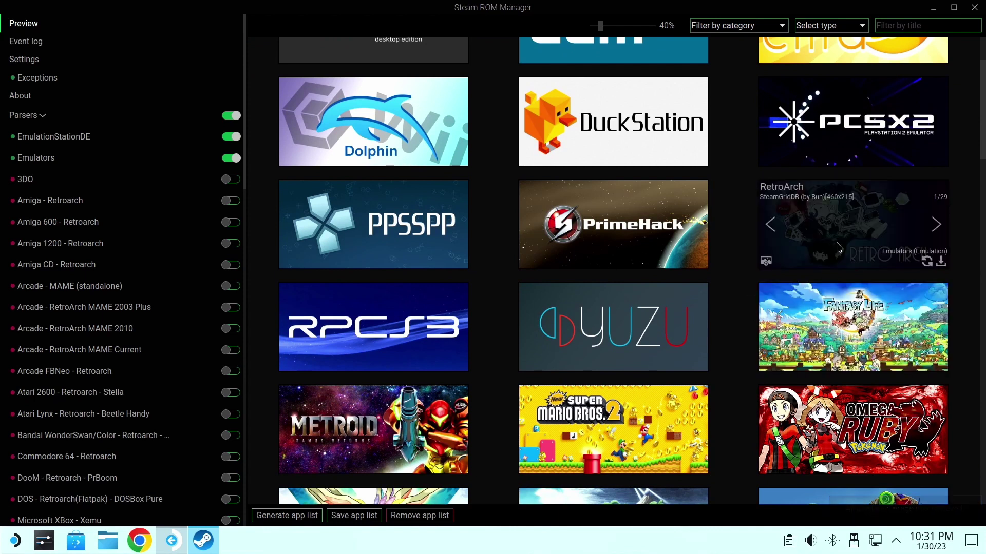
click(935, 226)
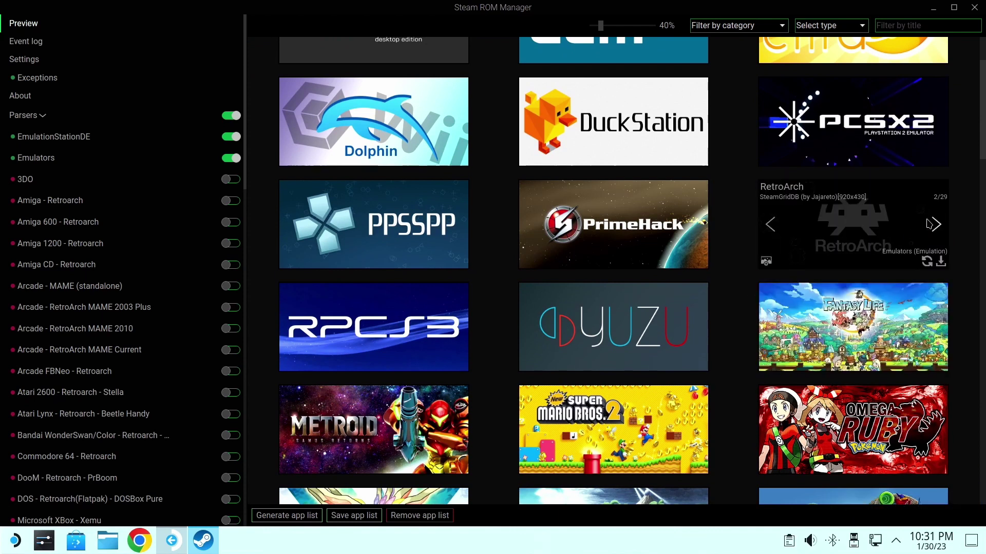
click(936, 226)
click(935, 226)
click(936, 226)
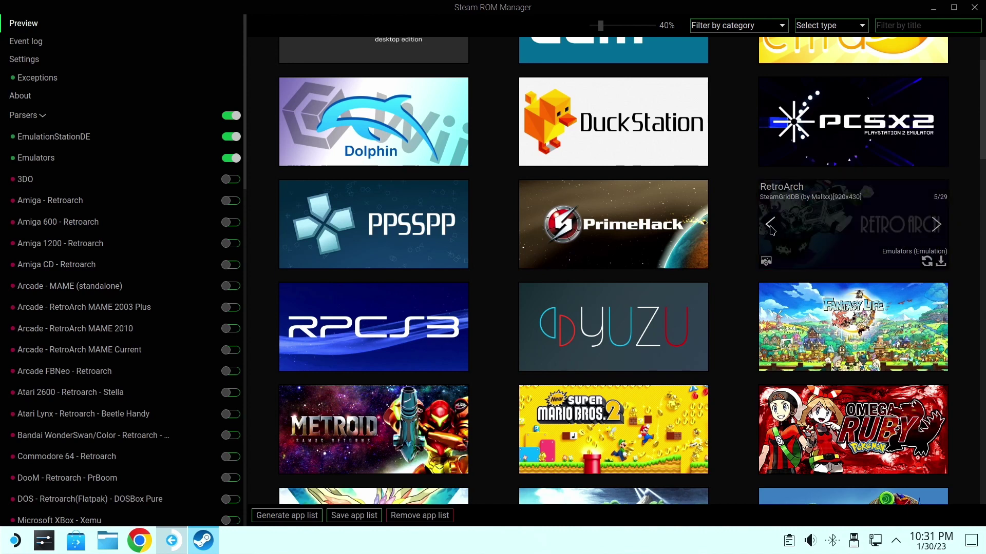
click(936, 230)
click(936, 229)
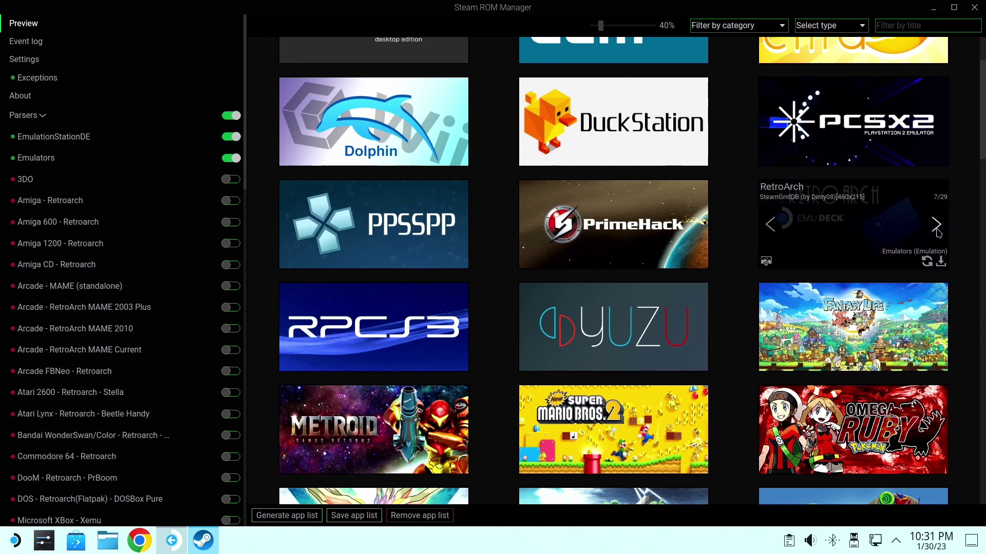
click(936, 229)
click(936, 229)
click(937, 229)
click(936, 230)
click(937, 230)
click(937, 229)
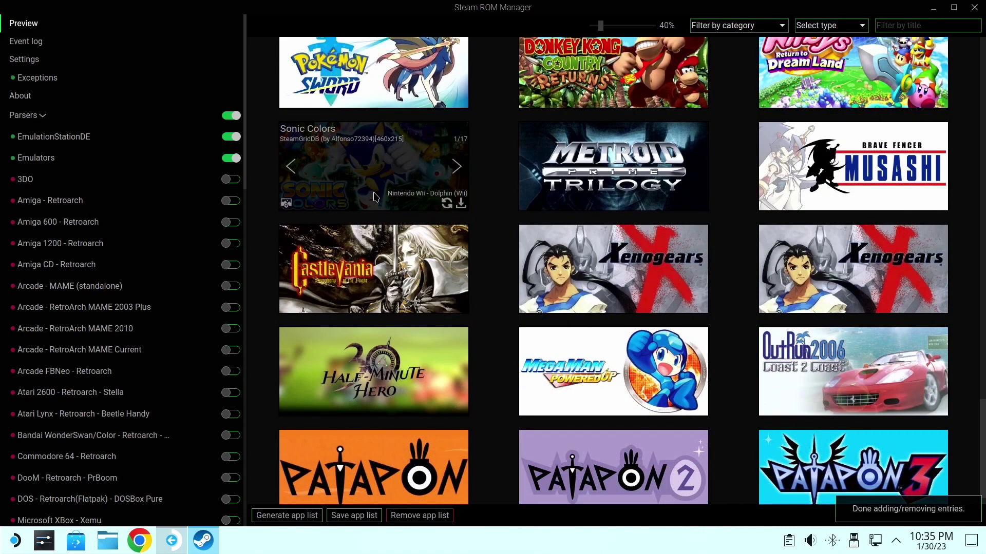
Review the event log down to its latest entries and close Steam ROM Manager.
click(54, 42)
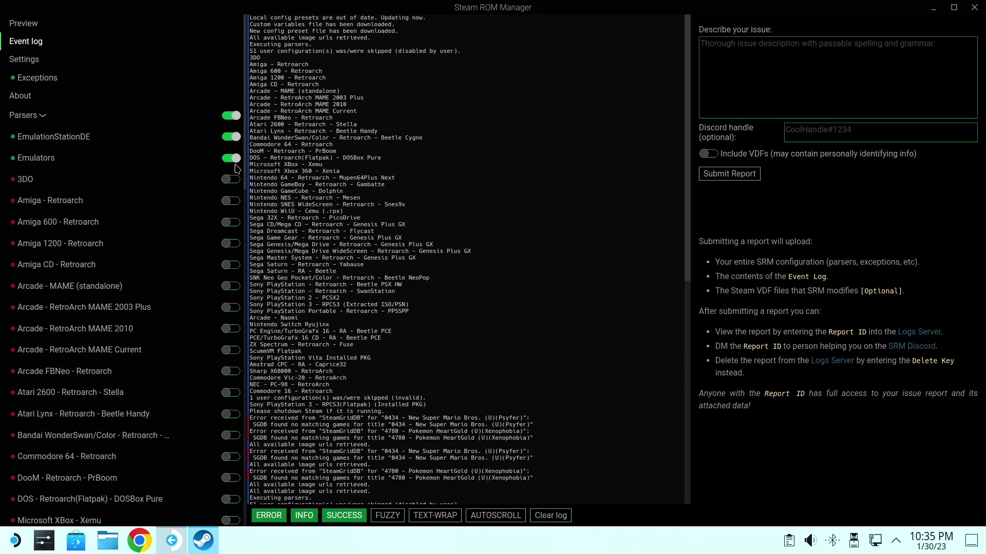
scroll(341, 282, down, 8)
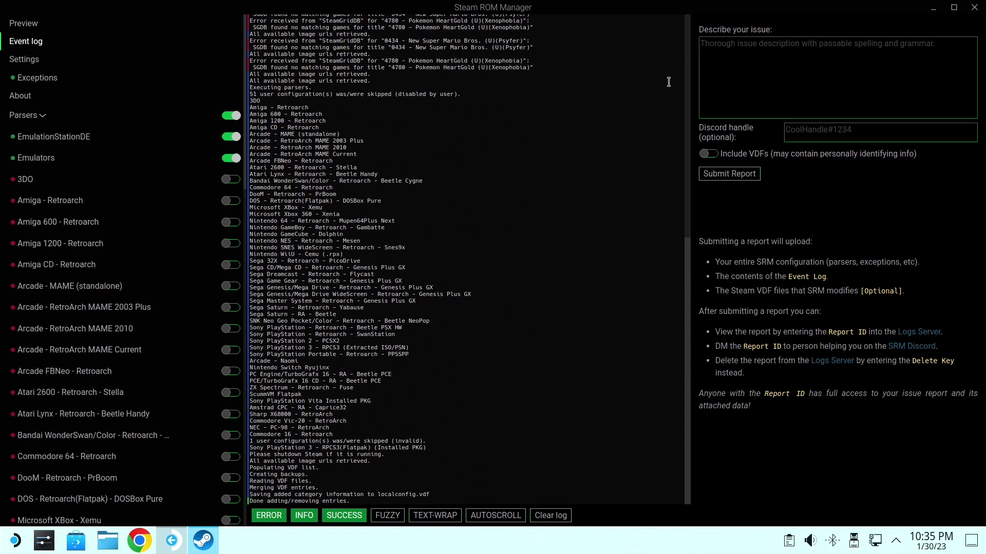
click(974, 7)
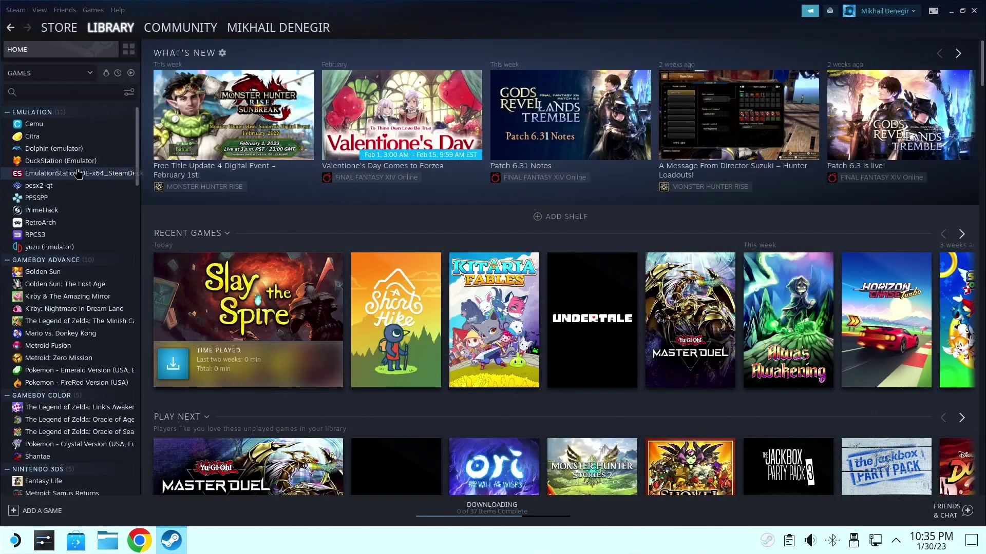
Remove the non-Steam game pcsx2-qt from the Steam library's Emulation collection.
right_click(51, 189)
mouse_move(99, 252)
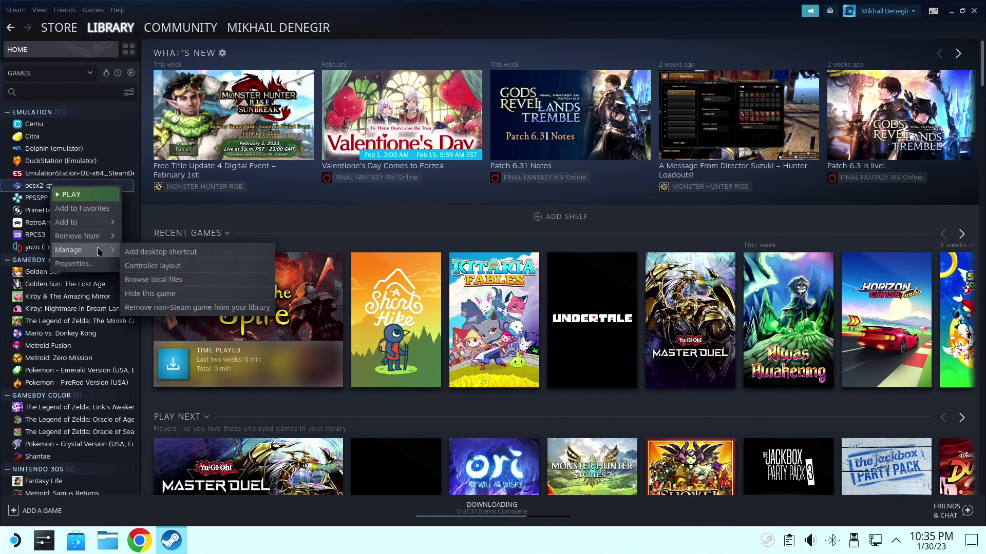
click(188, 308)
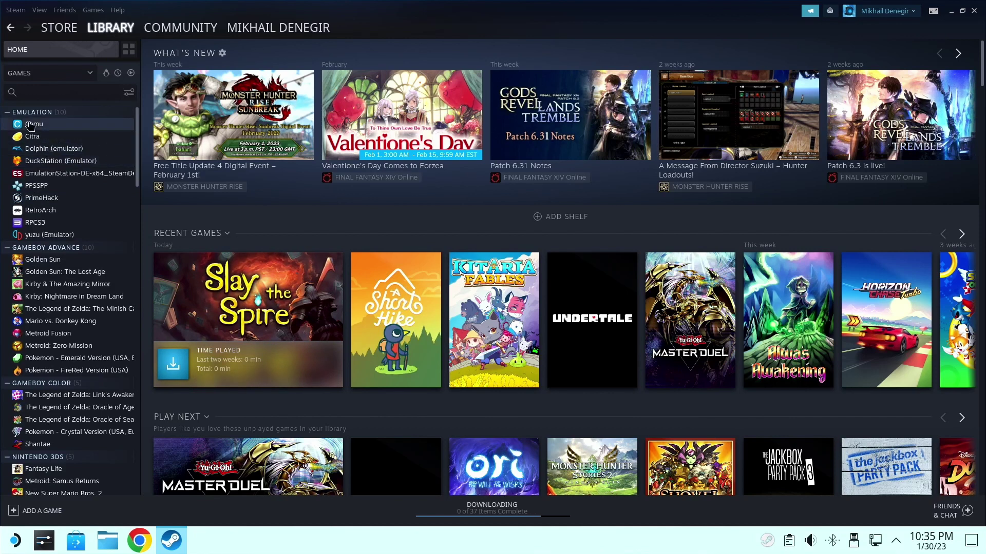
Rename the Dolphin (emulator) shortcut in the Steam library as Dolphin.
right_click(60, 150)
click(85, 228)
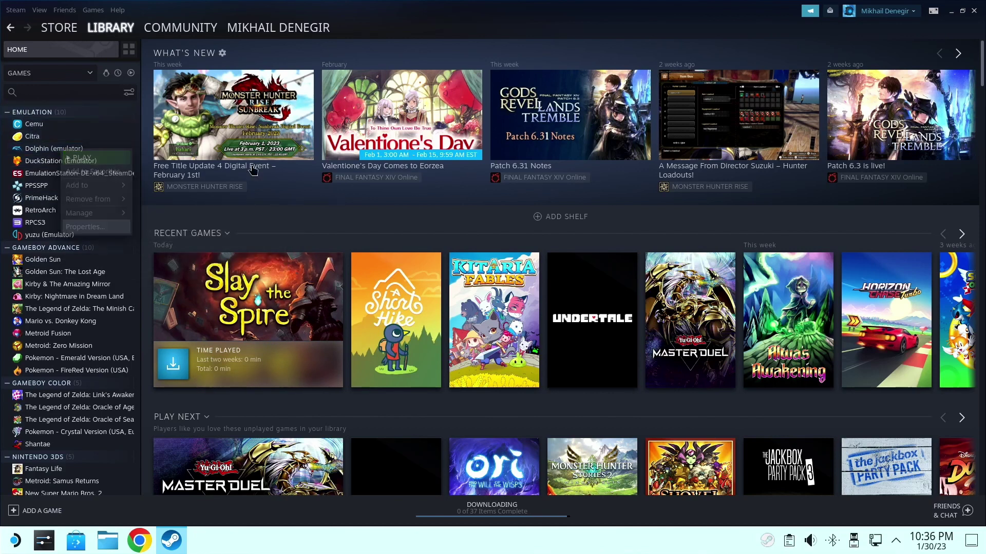
drag(509, 169, 474, 171)
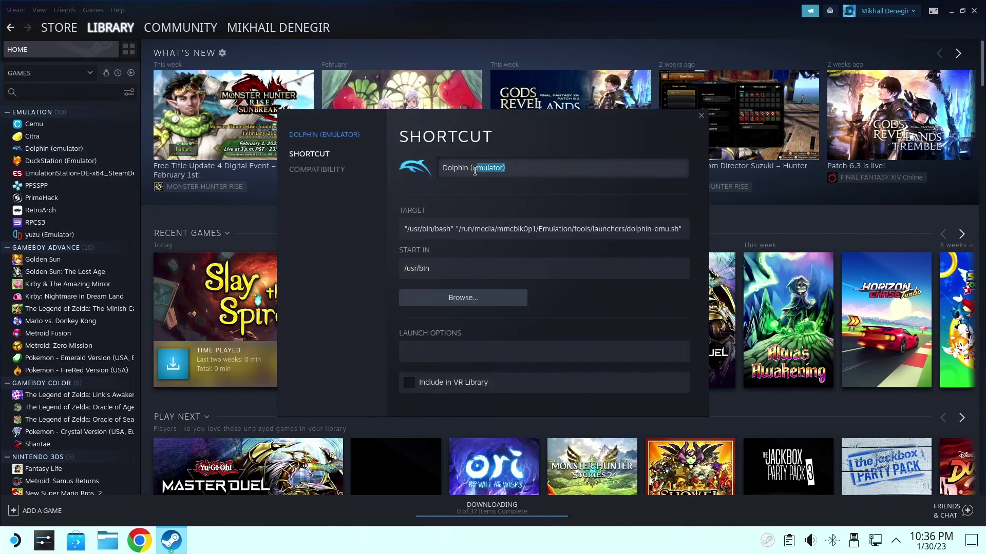
key(BackSpace)
click(700, 118)
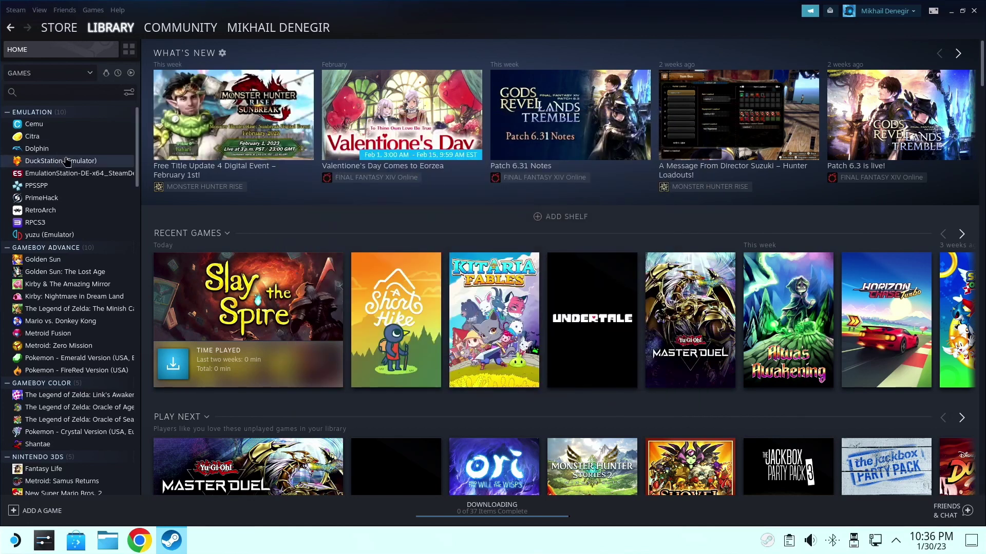
right_click(66, 160)
mouse_move(114, 230)
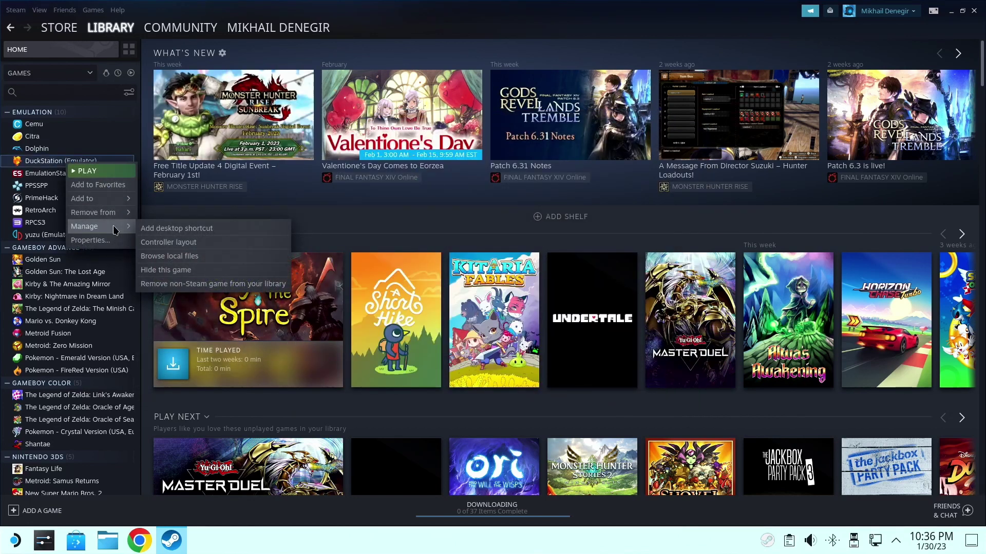
key(Escape)
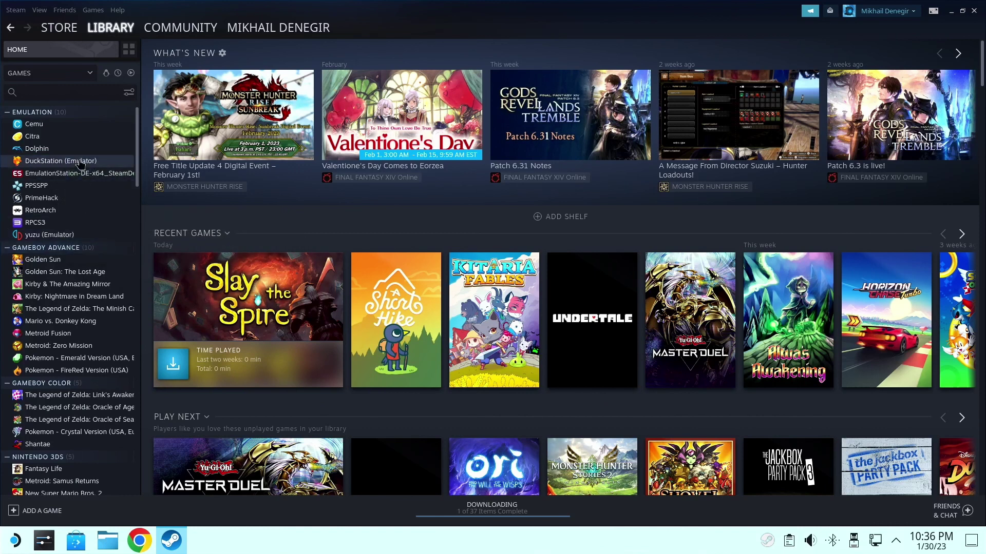
Rename the DuckStation (Emulator) shortcut in the Steam library as DuckStation.
click(80, 162)
right_click(79, 162)
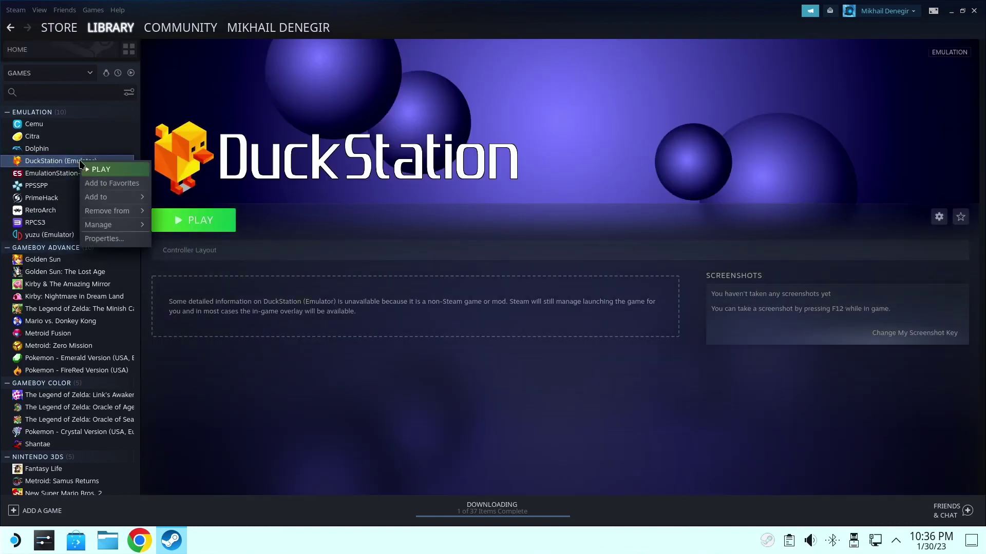
click(104, 239)
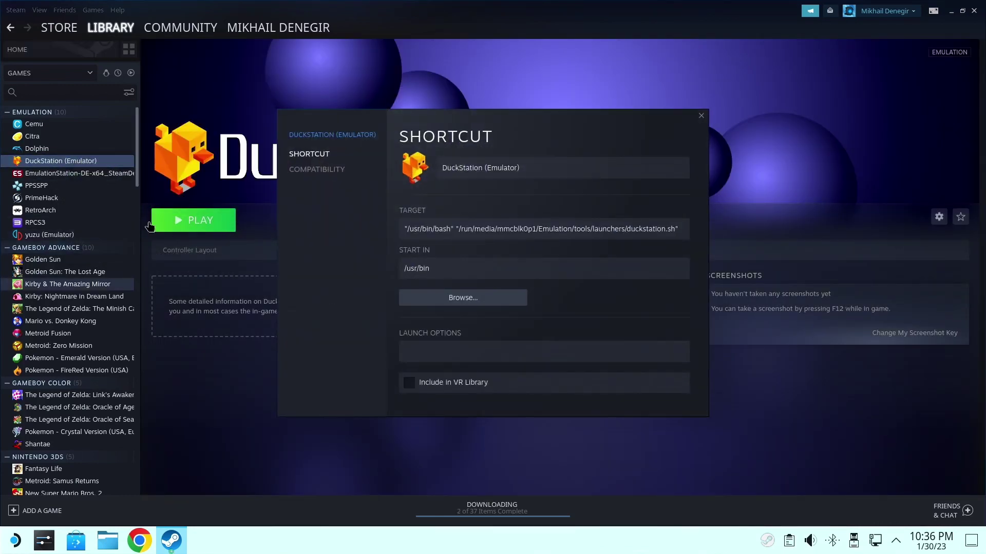
click(524, 166)
key(BackSpace)
key(BackSpace)
key(BackSpace)
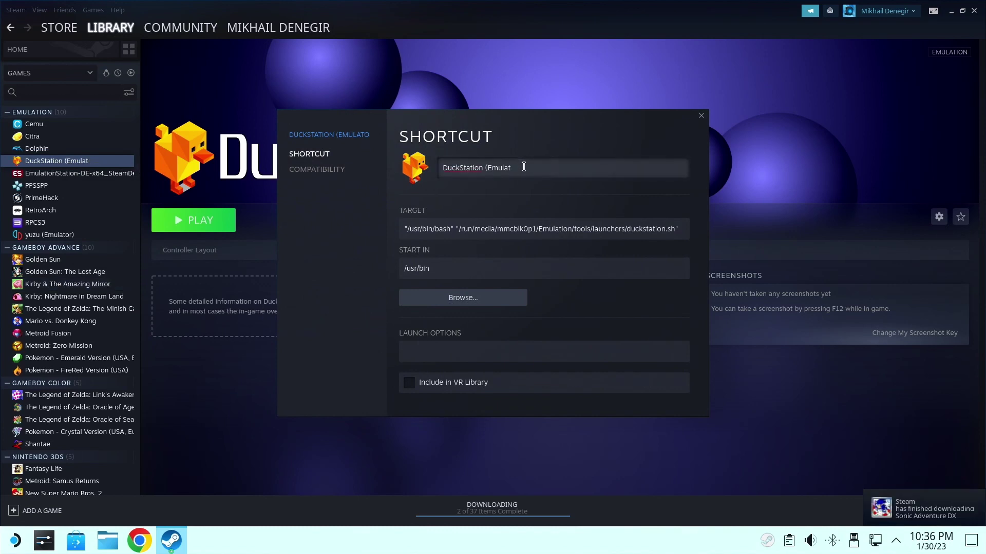
key(BackSpace)
key(BackSpace)
key(BackSpace)
key(BackSpace)
key(BackSpace)
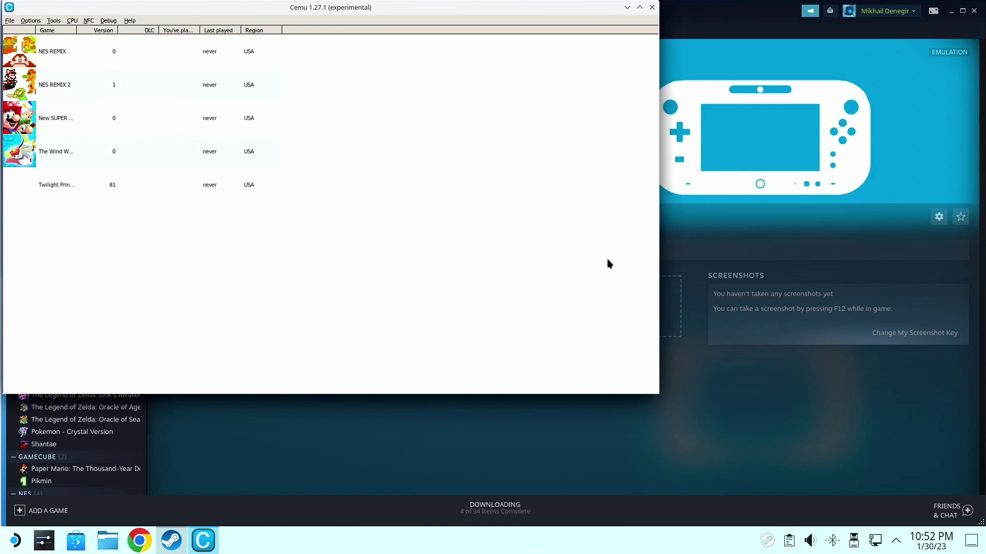
Install the NES REMIX (UPDATE DATA) (v16) title into Cemu from the Updates folder on drive E.
drag(265, 7, 494, 67)
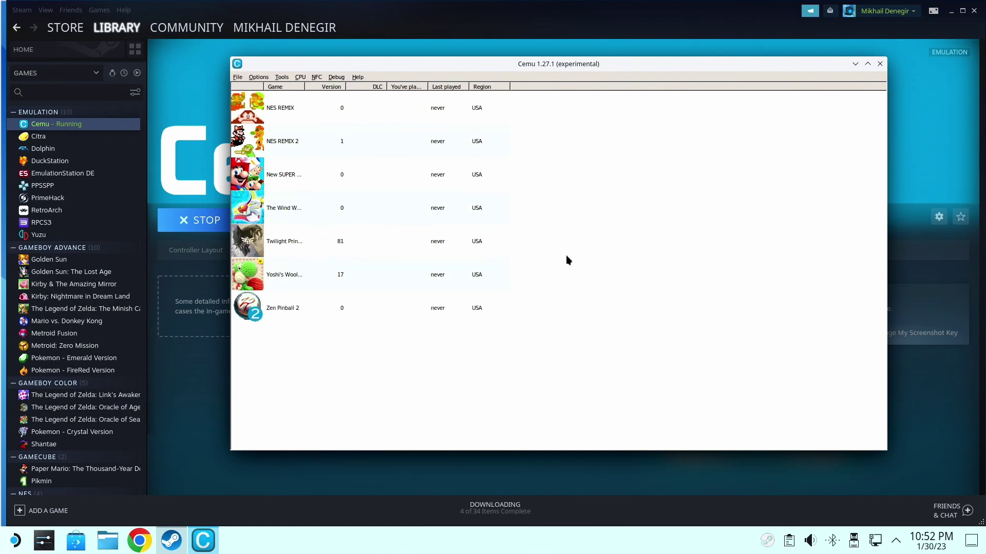
click(238, 78)
click(255, 92)
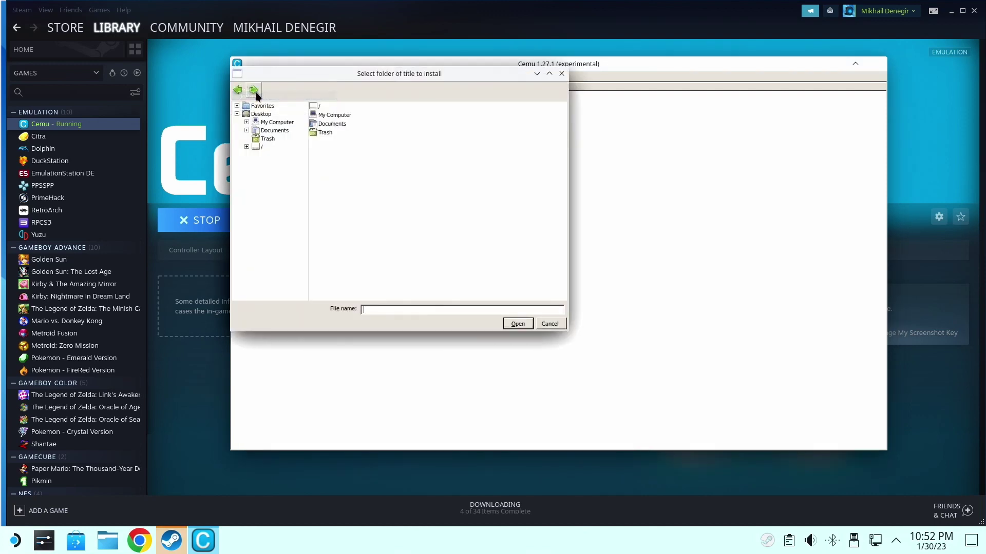
click(280, 122)
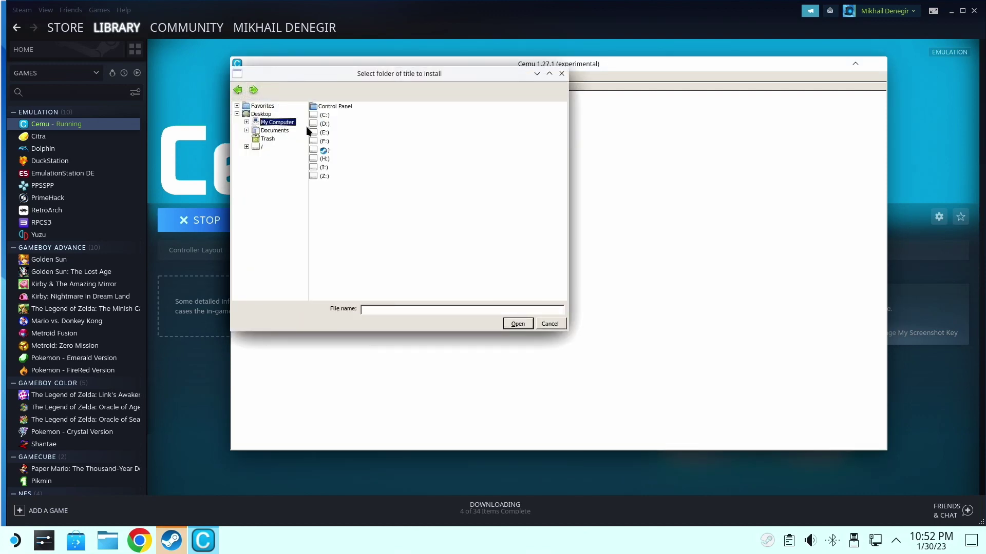
click(651, 501)
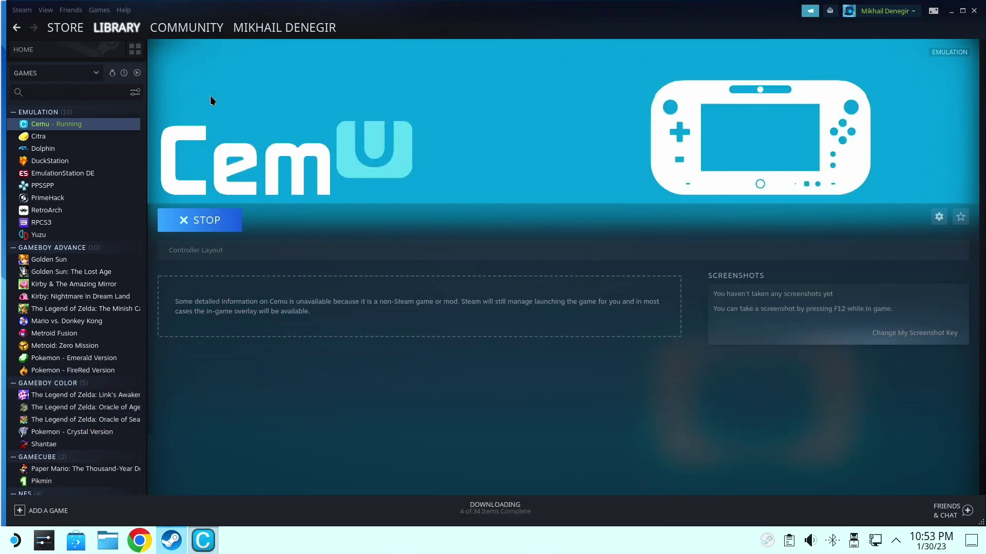
click(203, 540)
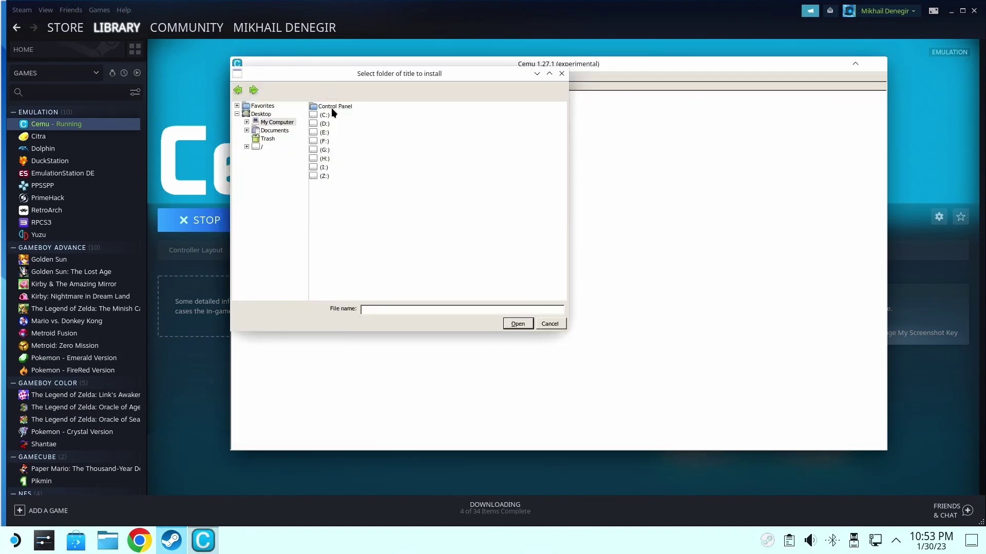
double_click(324, 124)
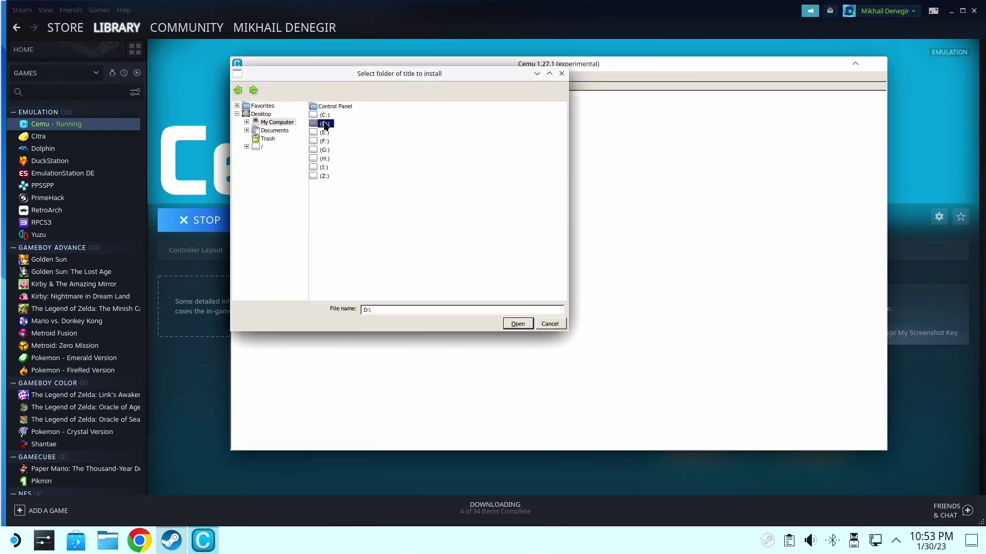
click(277, 124)
double_click(258, 123)
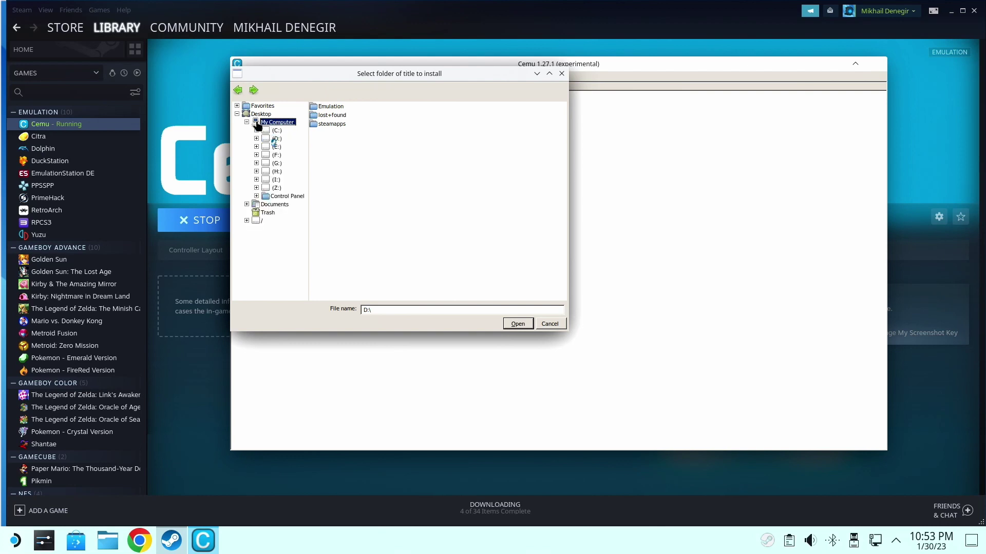
click(275, 148)
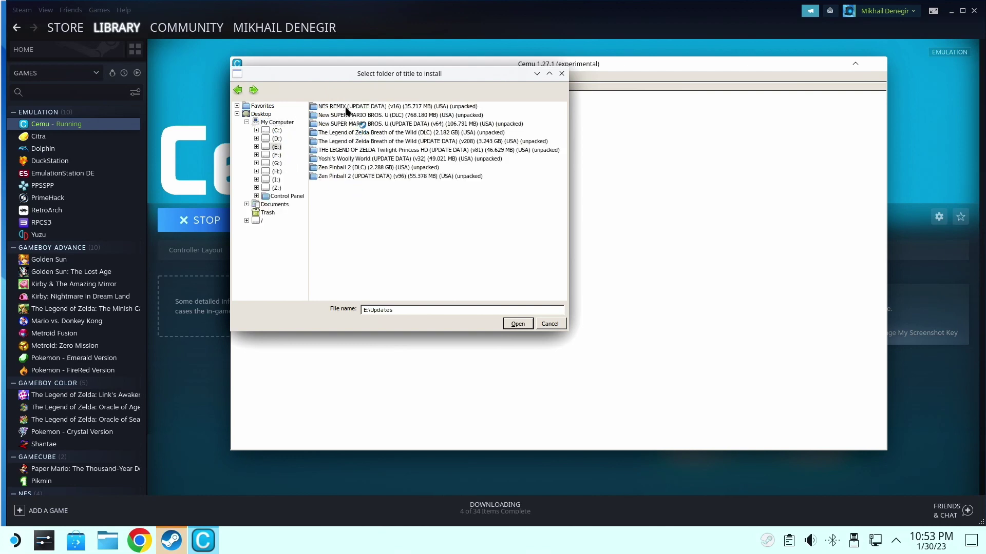
click(345, 107)
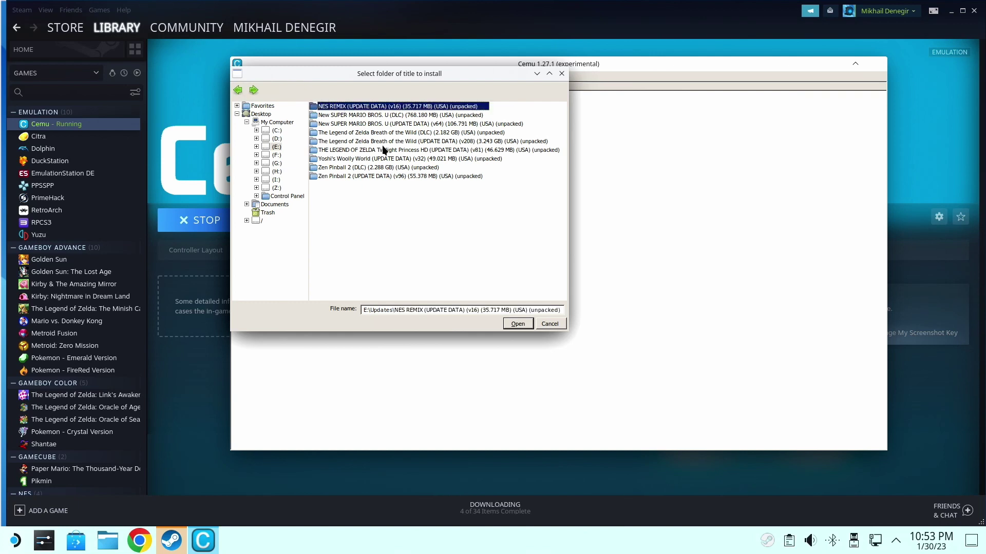
click(518, 324)
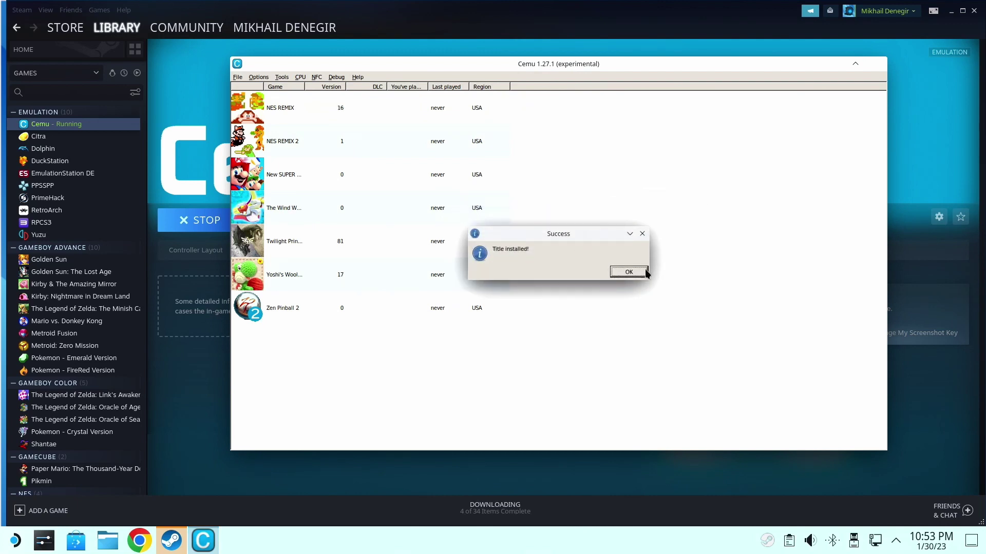
click(627, 271)
Select the New SUPER MARIO BROS. U (DLC) folder in E:\Updates as a title for Cemu to install.
click(239, 77)
click(257, 91)
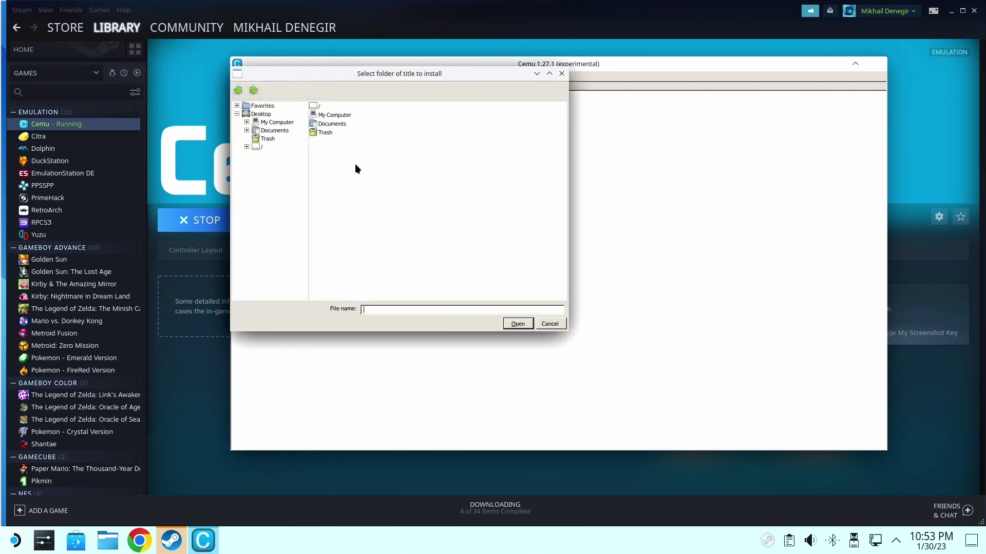
click(331, 117)
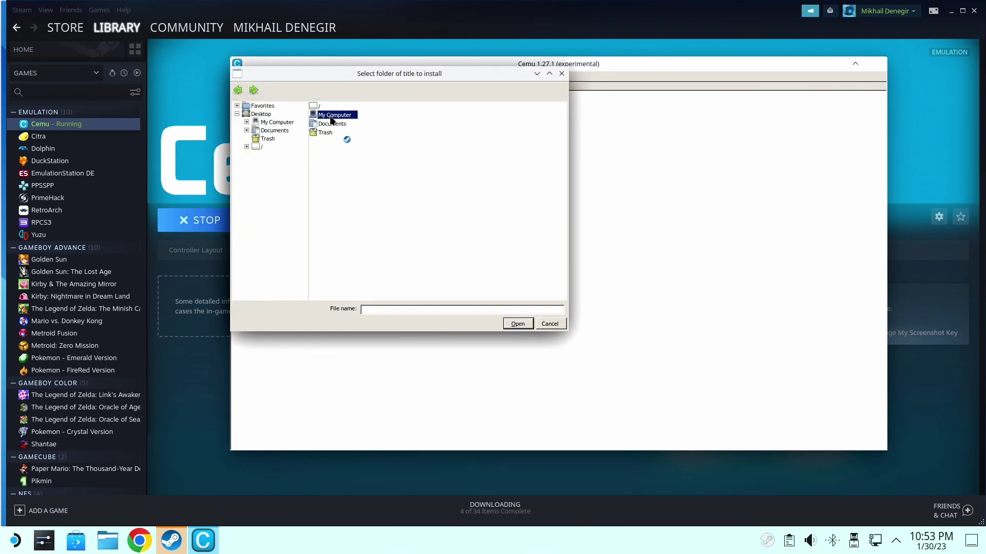
click(247, 122)
click(276, 146)
double_click(335, 160)
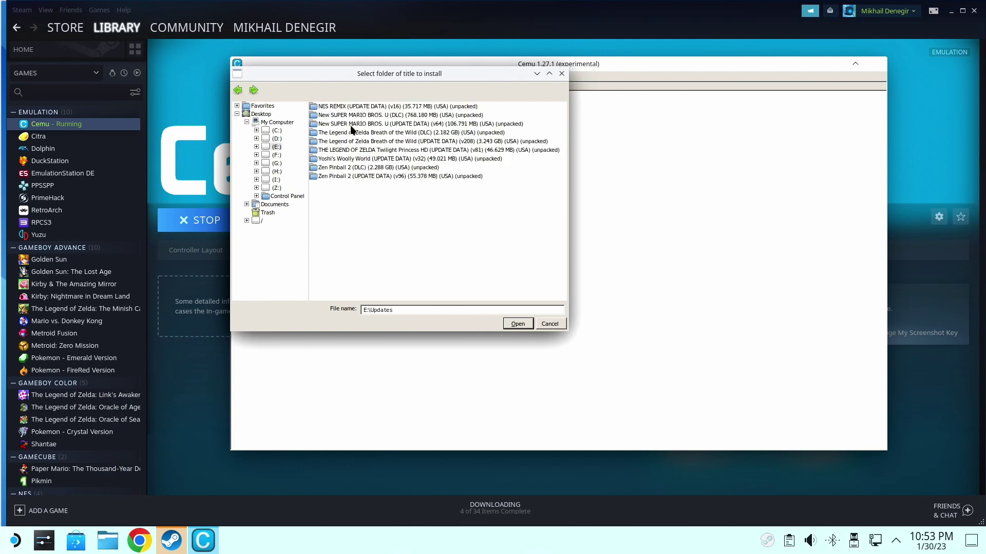
click(350, 116)
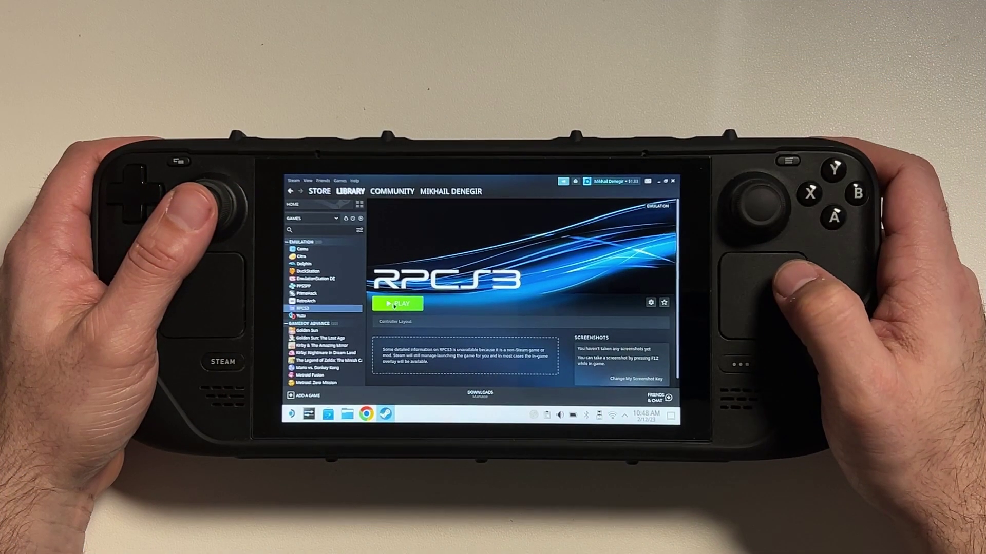
Launch RPCS3 from the Steam library, maximize its window and open its file commands.
click(393, 304)
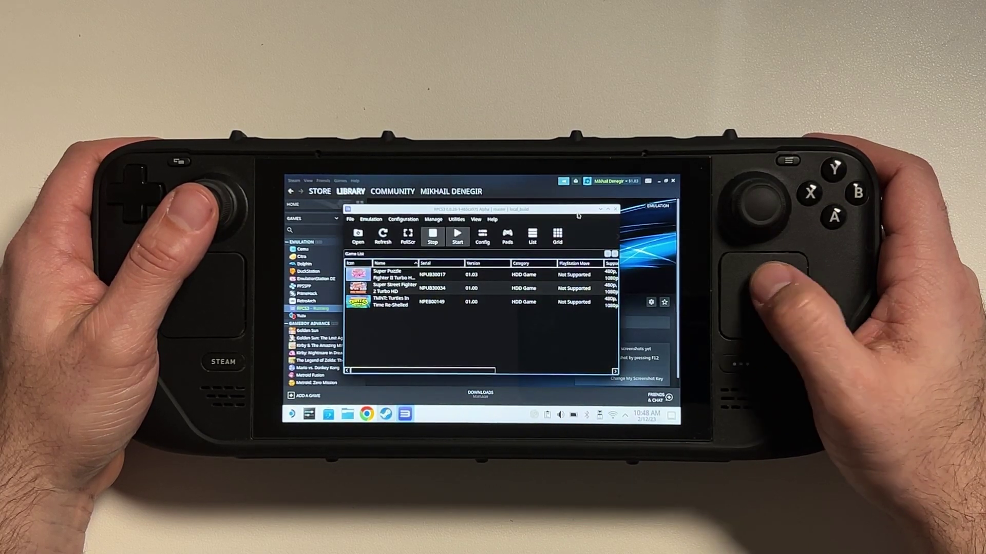
click(608, 210)
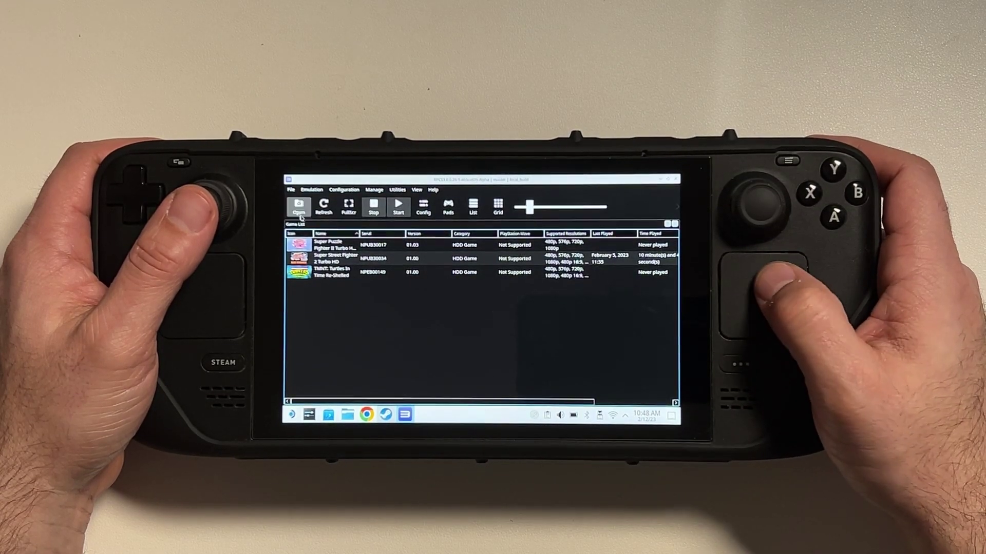
click(291, 190)
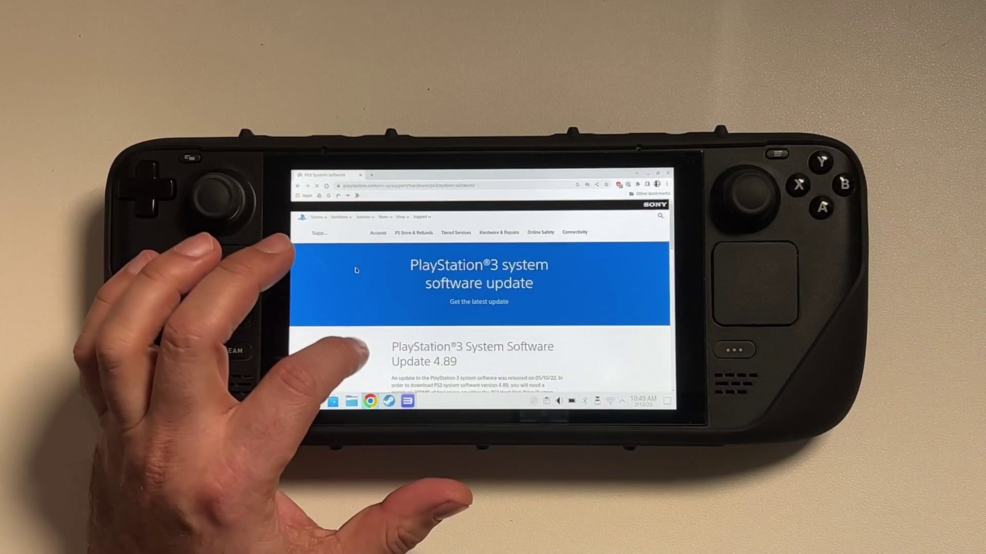
Switch to Chrome and look through the PlayStation 3 system software update page.
scroll(356, 271, down, 3)
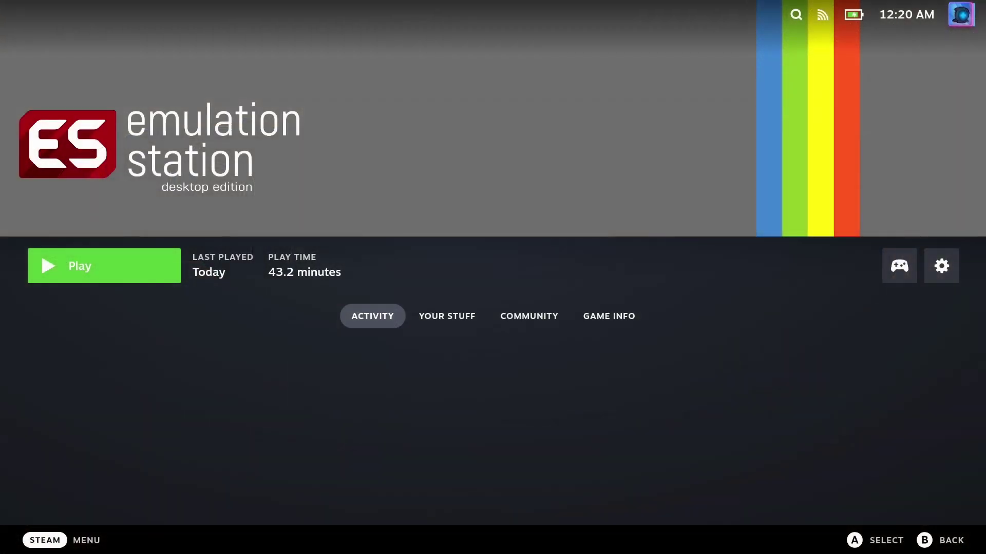
Launch EmulationStation DE and open the Nintendo Game Boy game list.
key(Return)
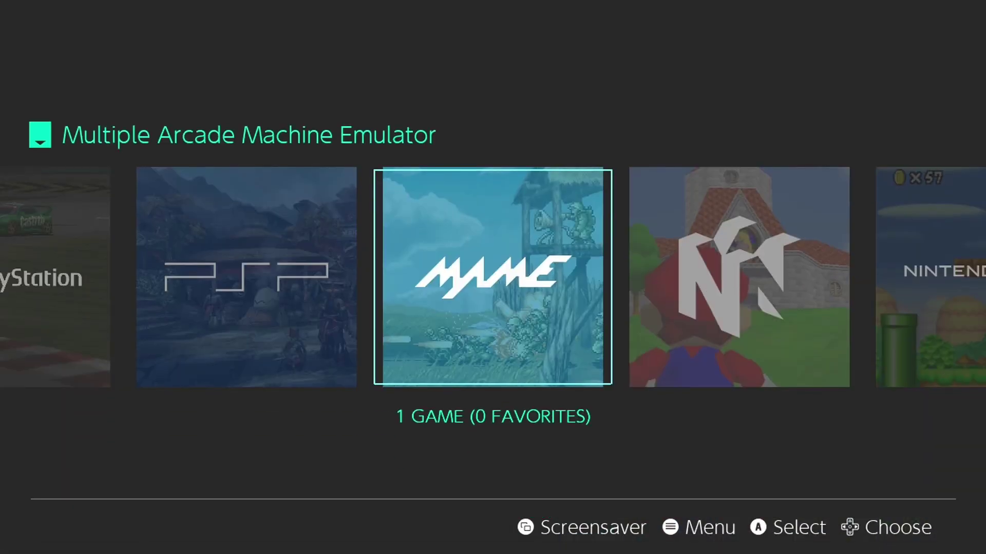
key(Right)
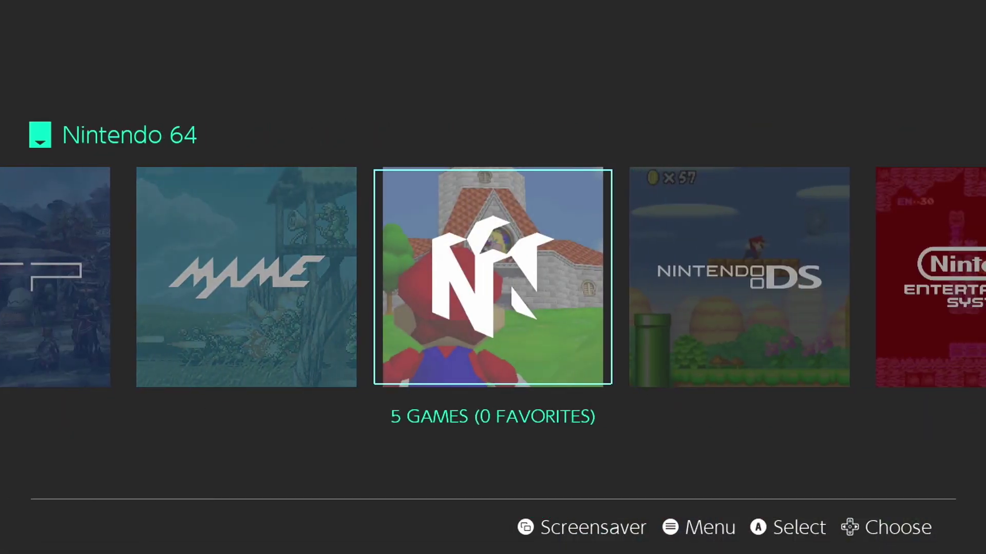
key(Right)
key(Right)
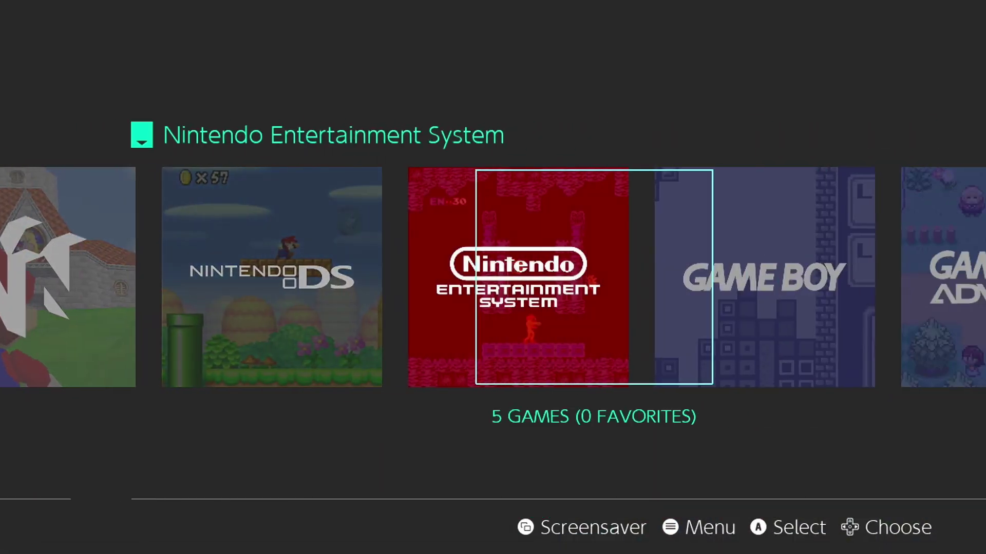
key(Right)
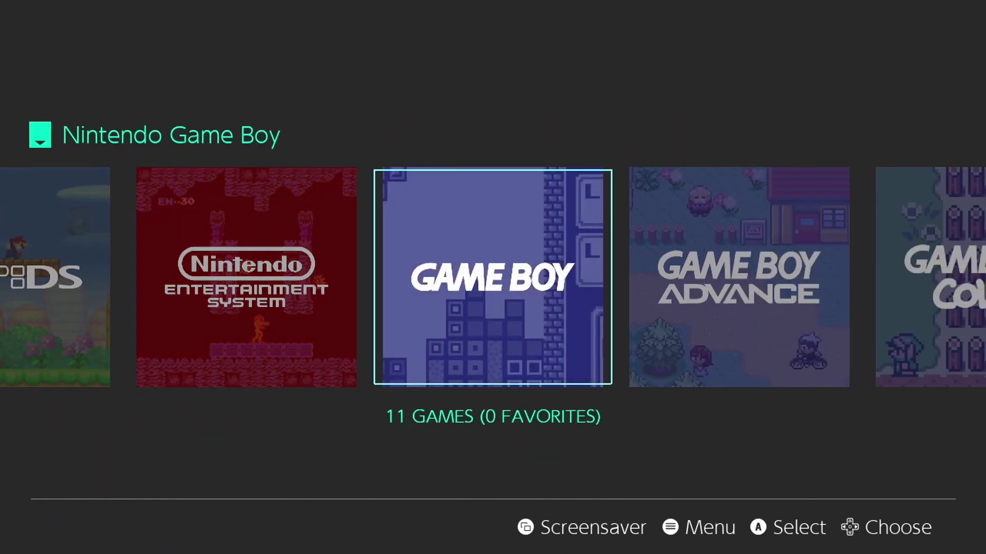
key(Return)
Browse the Nintendo Game Boy list from Kirby's Dream Land to Mega Man IV, examining each game's artwork and details.
key(Down)
key(Down)
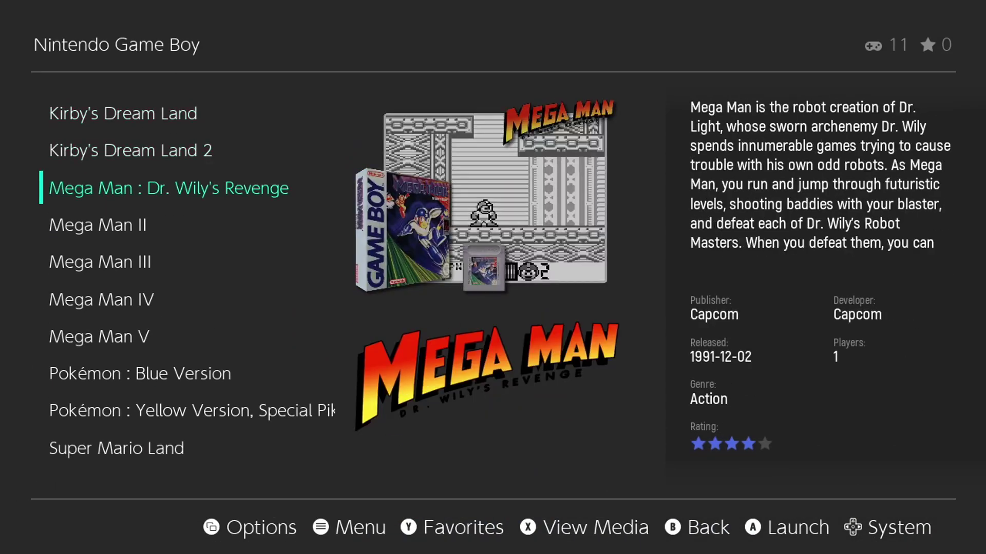
key(Down)
key(Up)
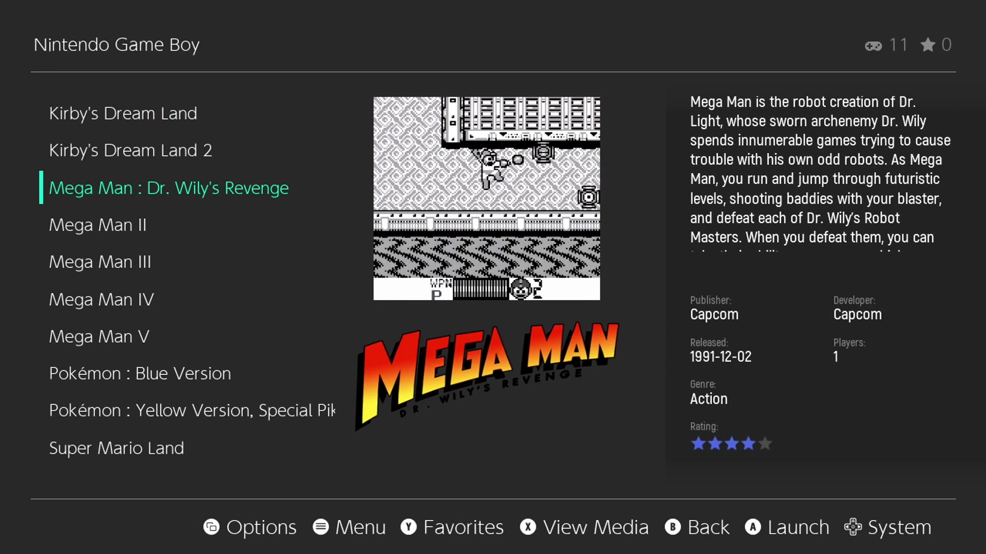
key(Down)
key(Down)
key(Down)
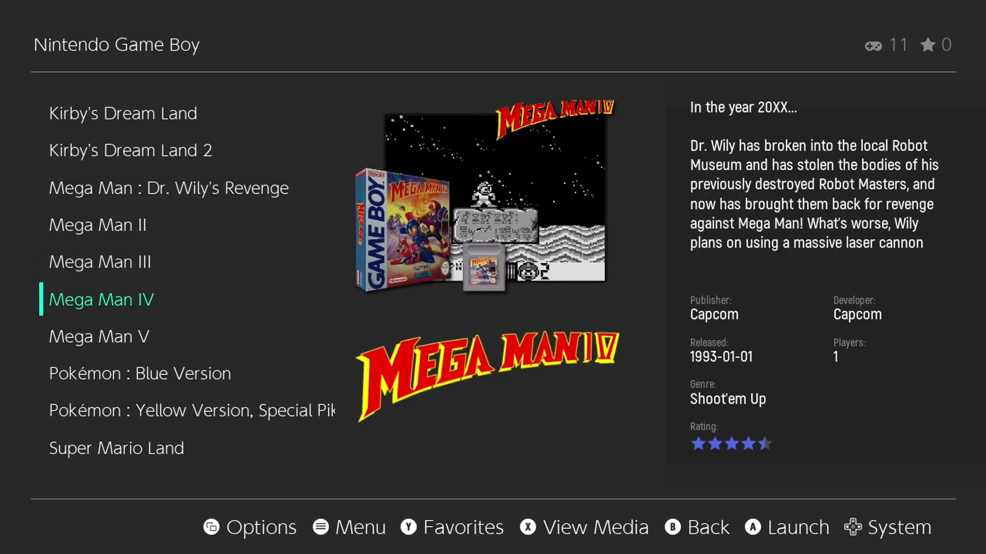